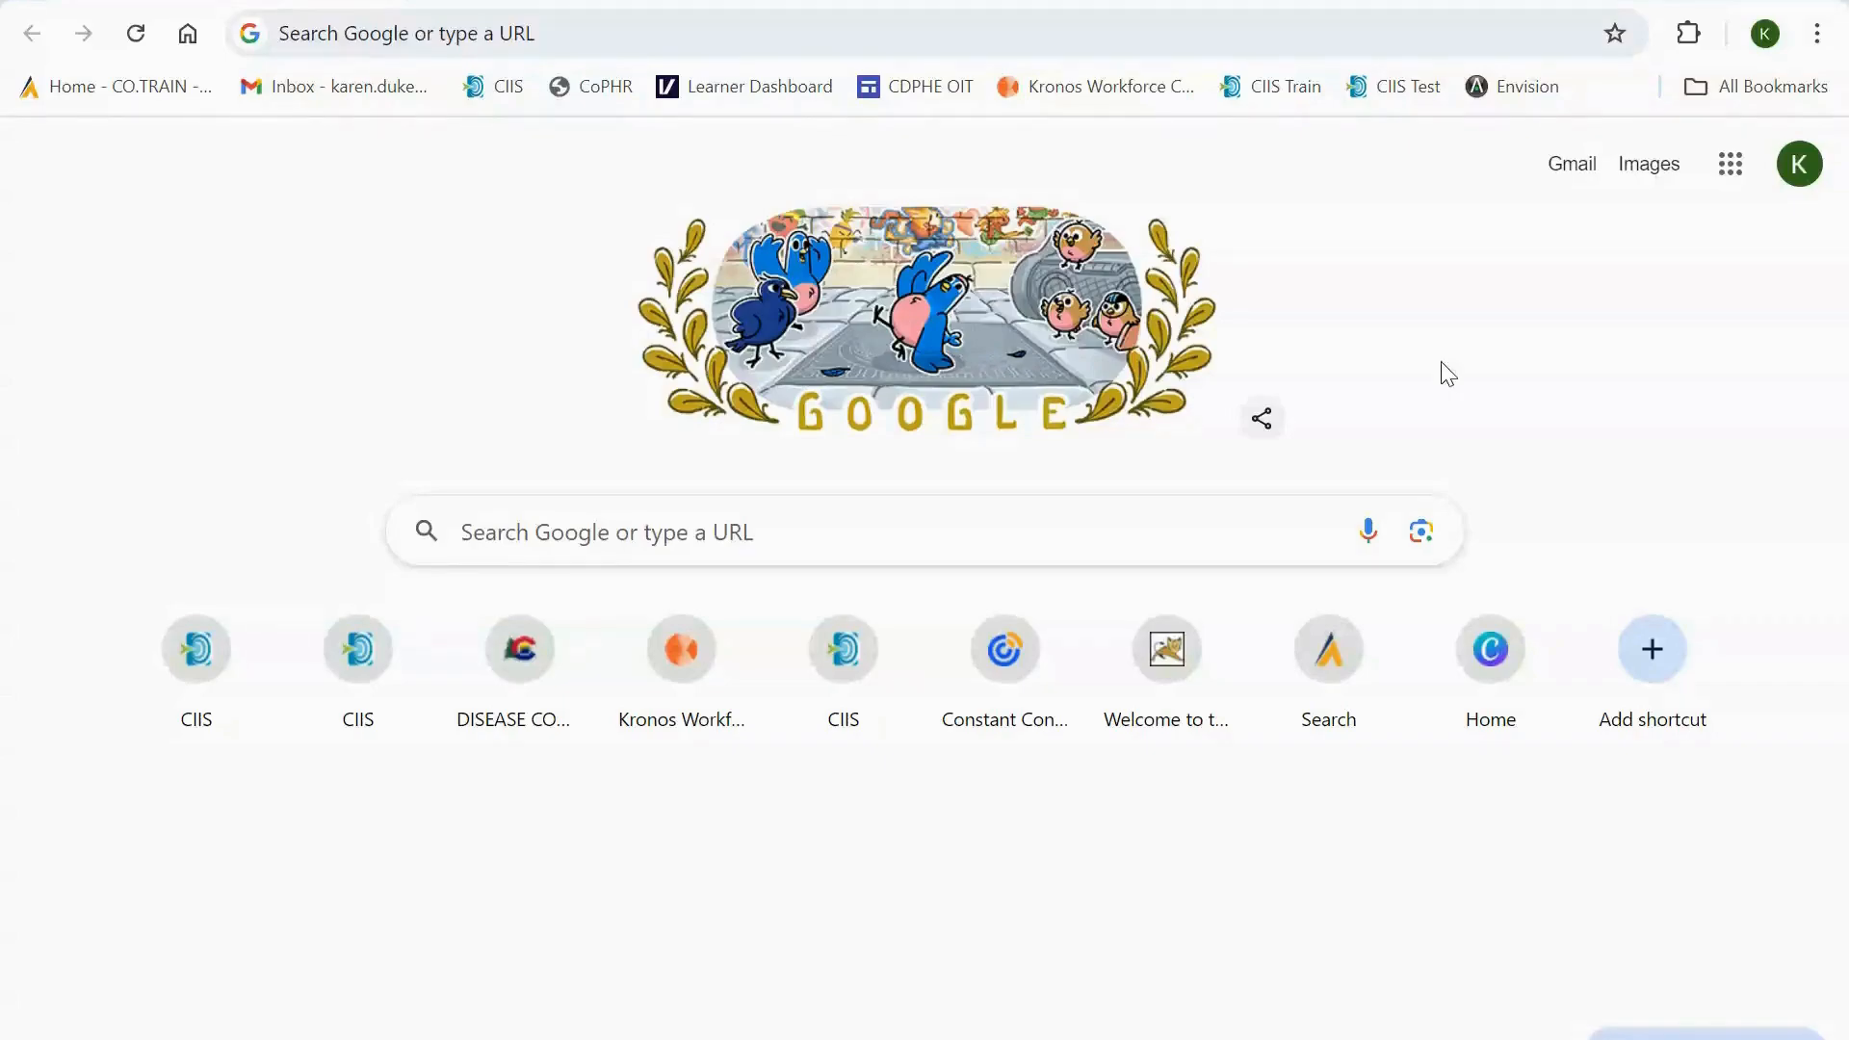
- Open the CIIS Train site and log in with the saved username and password
left_click(1276, 88)
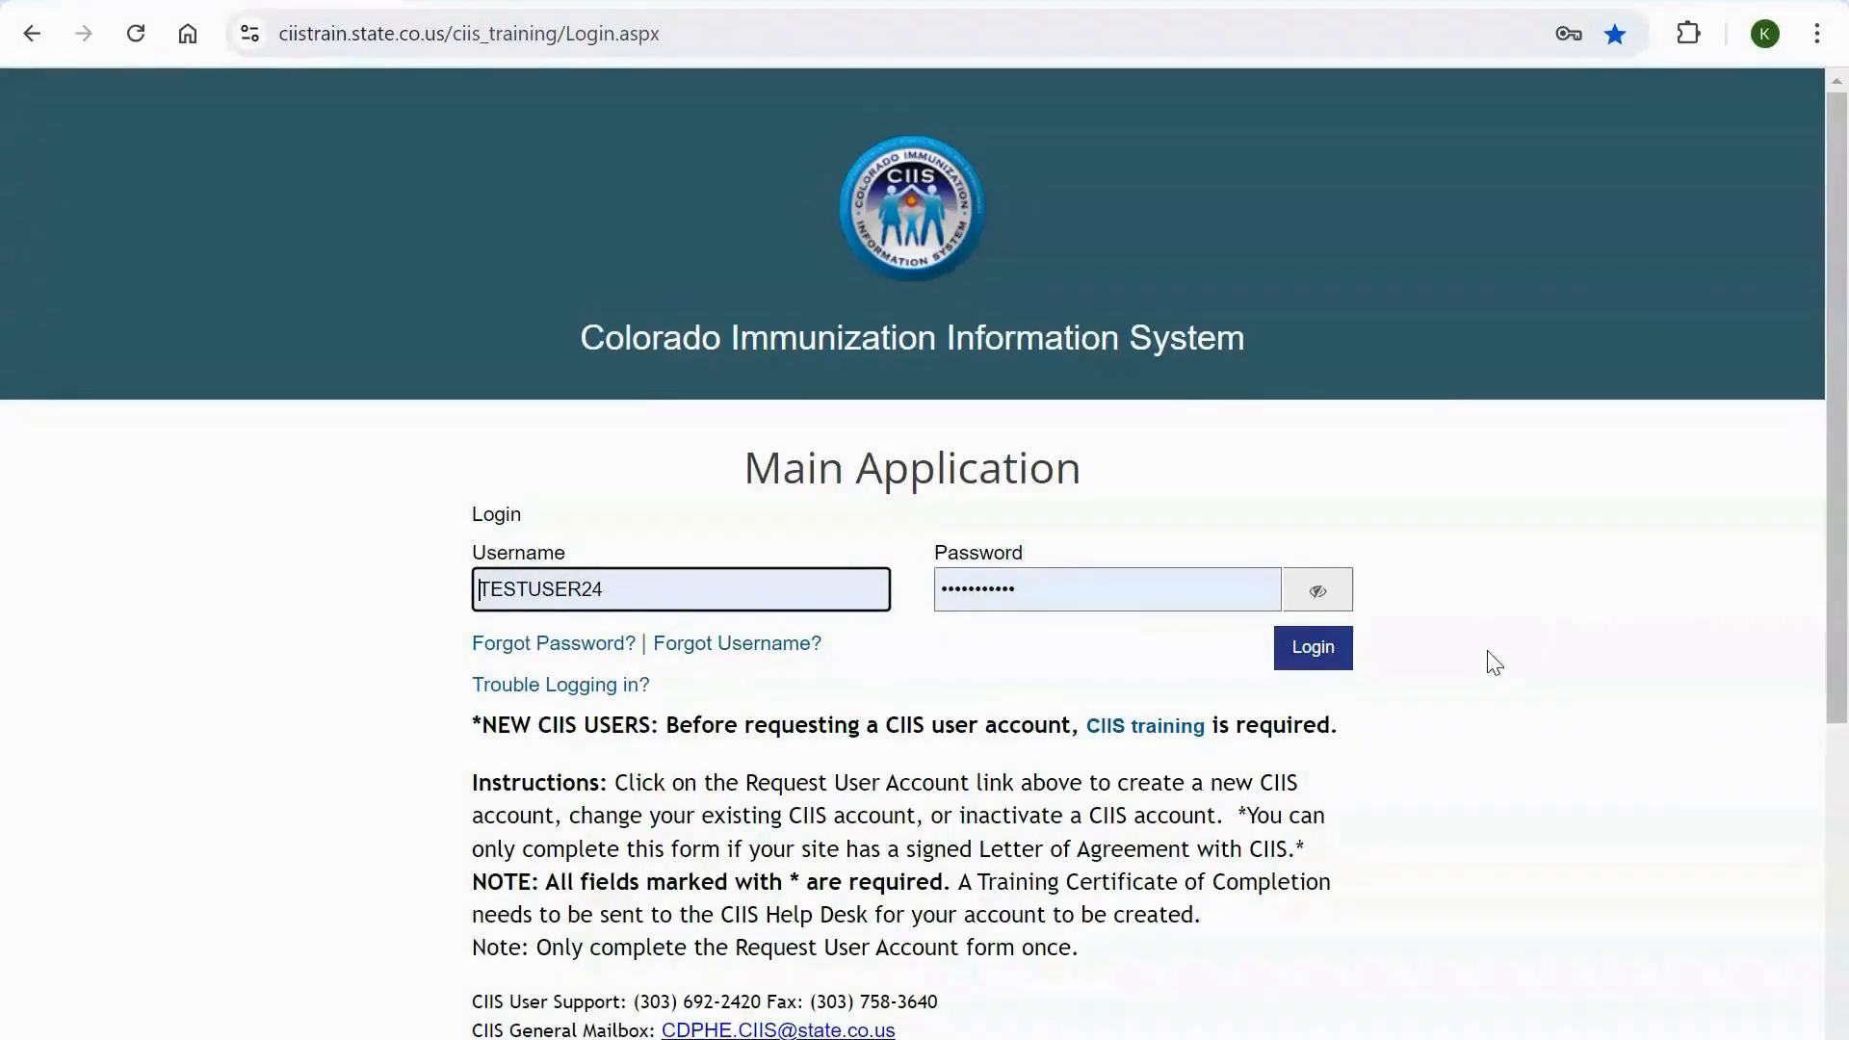
left_click(1457, 618)
left_click(1315, 651)
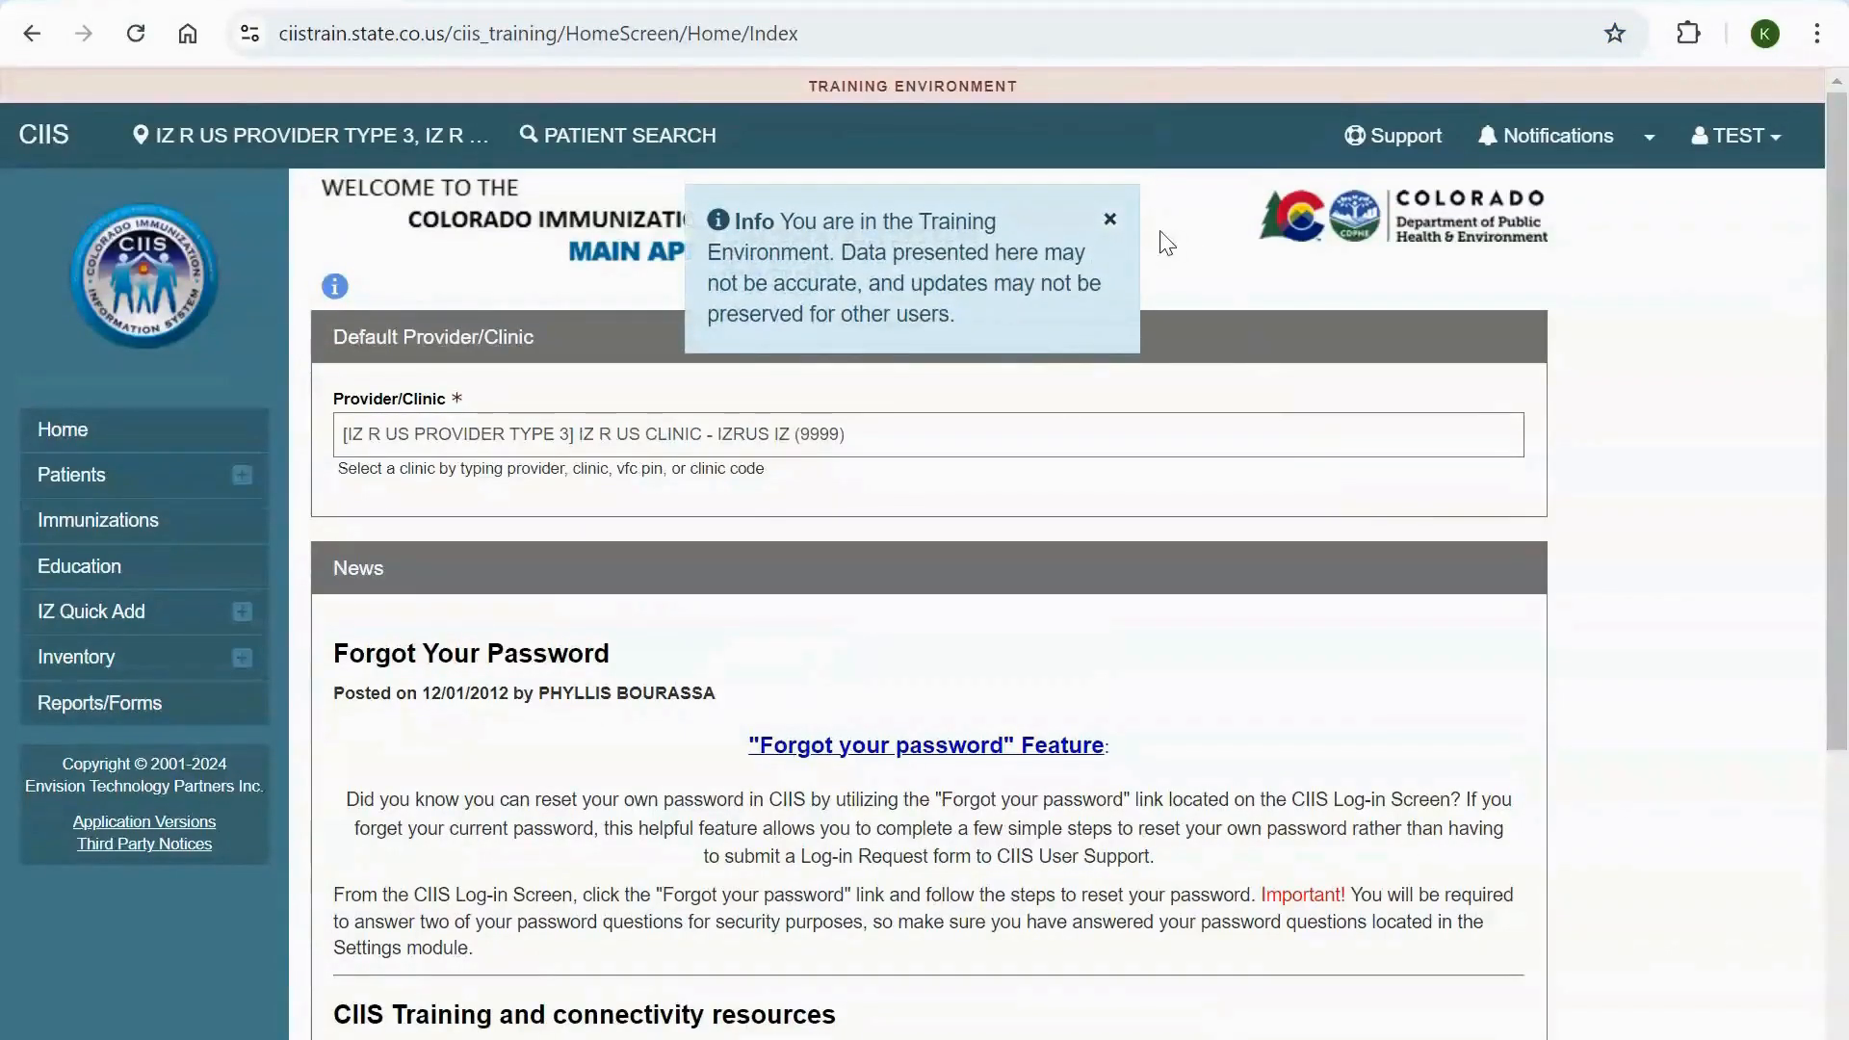
- Dismiss the info message and set the default provider/clinic to [IZ R US PROVIDER TYPE 3] IZ R US CLINIC - IZRUS IZ (9999)
left_click(1110, 216)
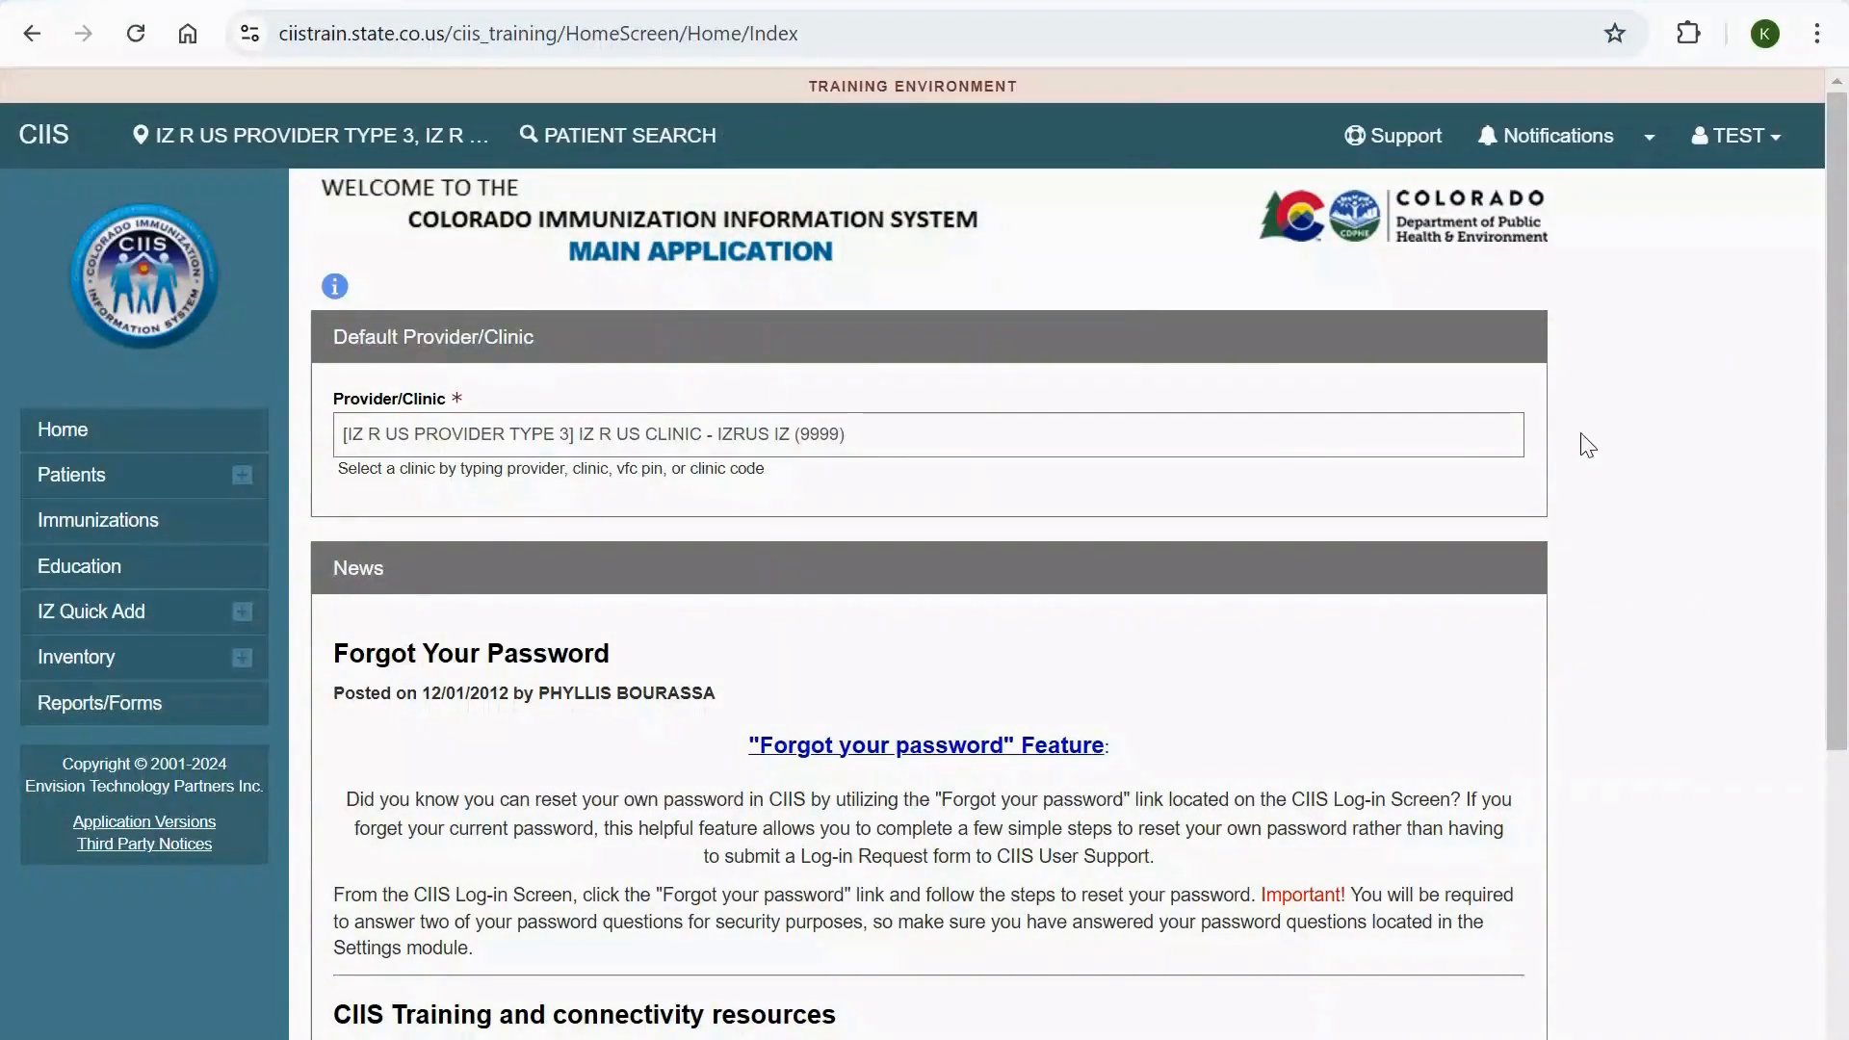
left_click(1335, 440)
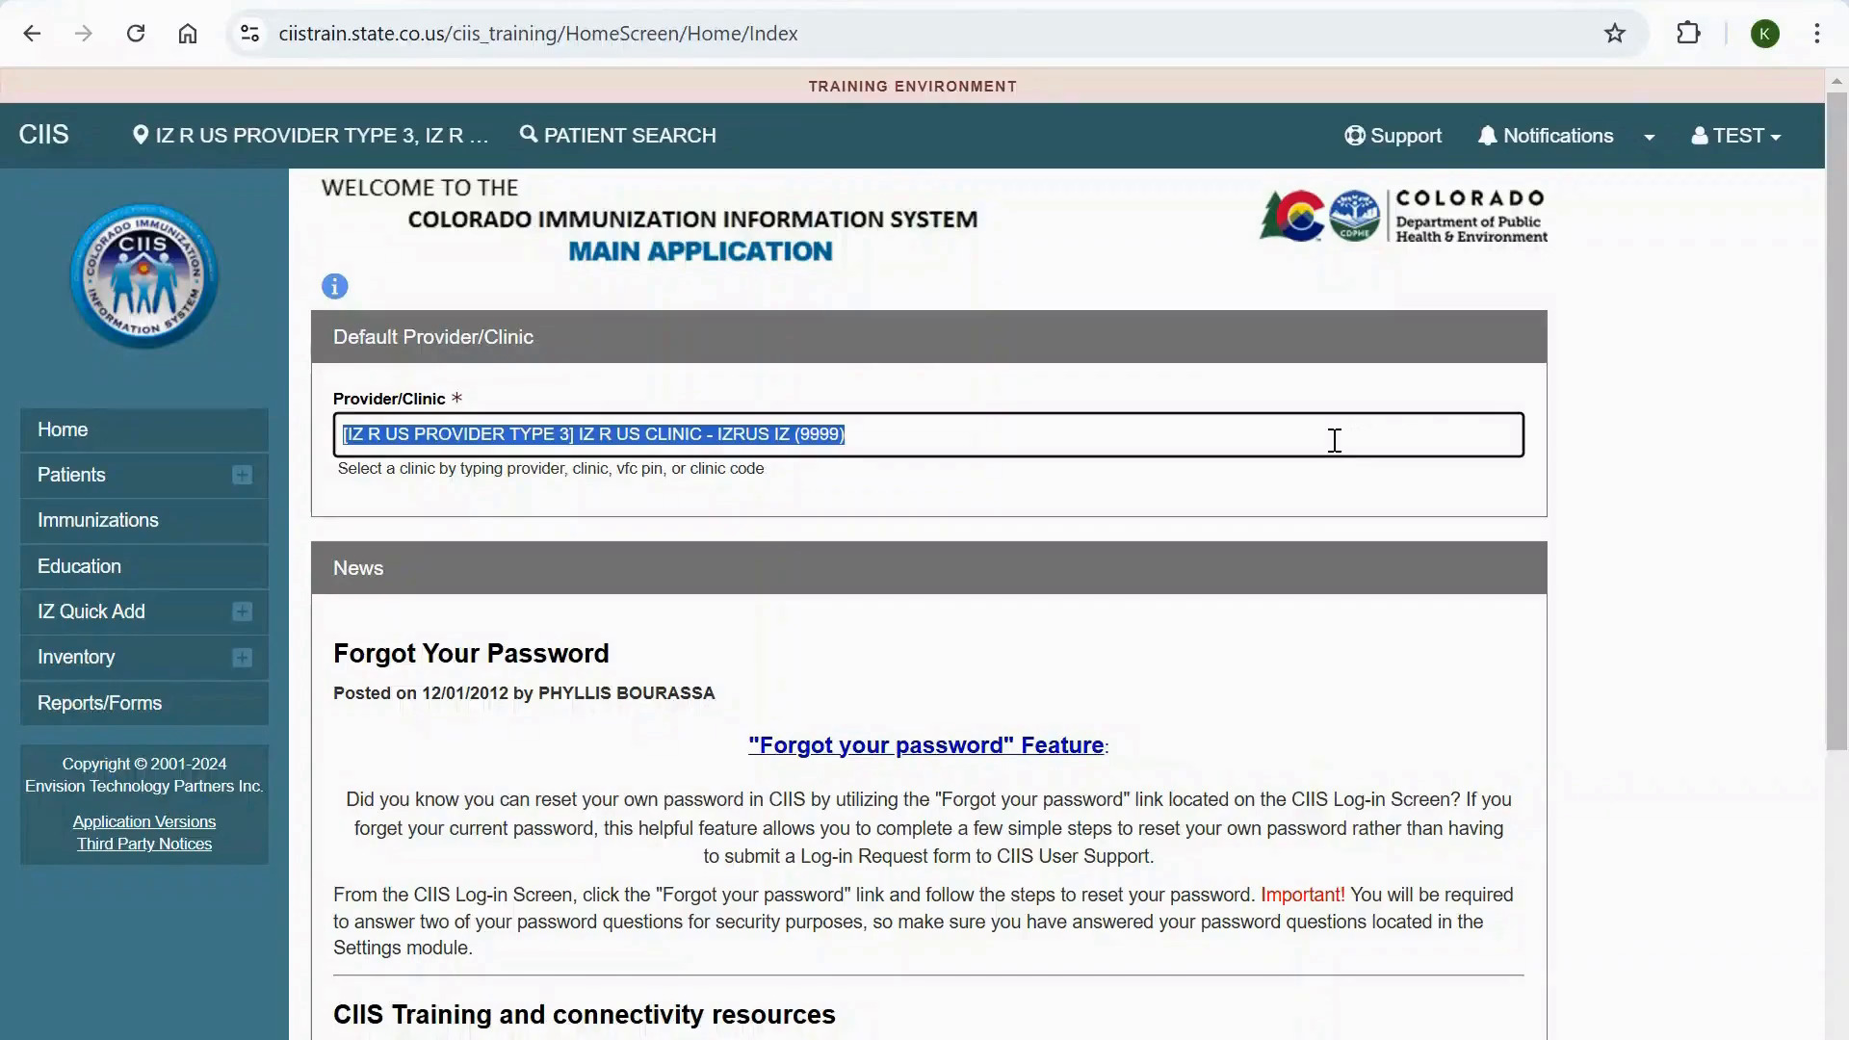
type("IZ")
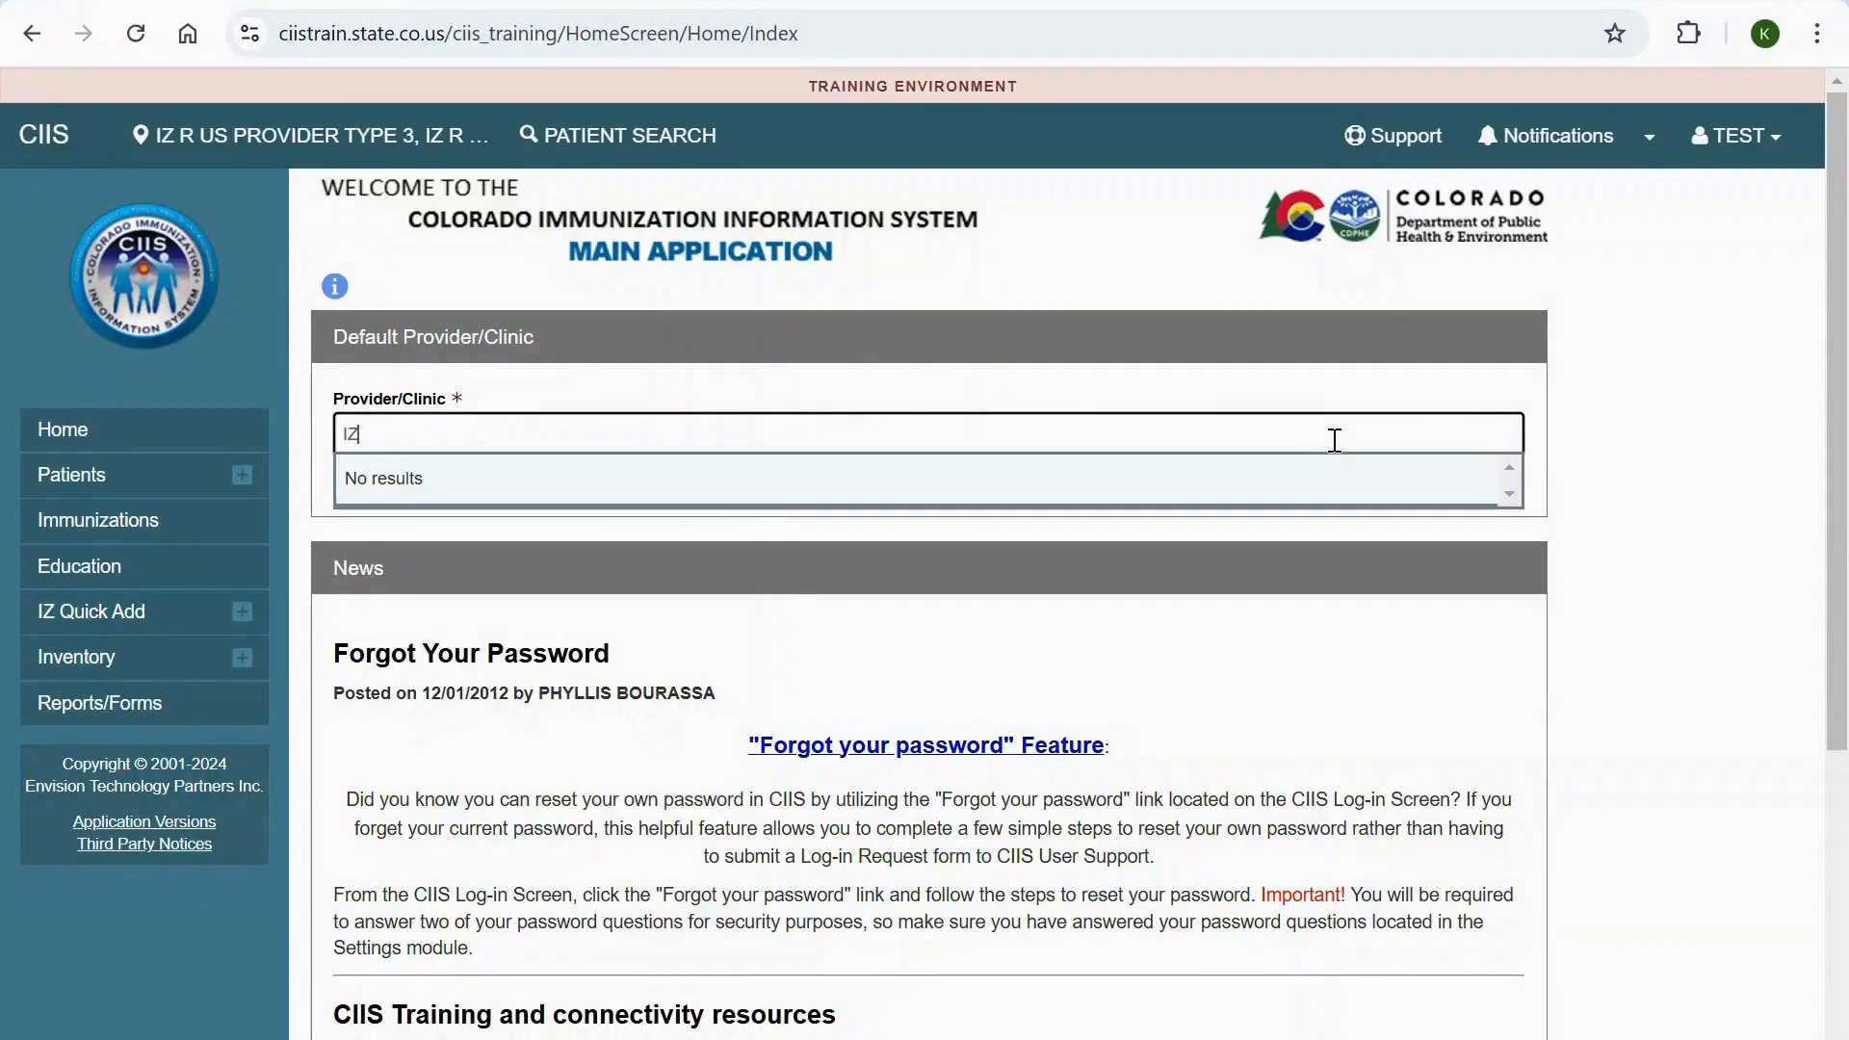
type(" R")
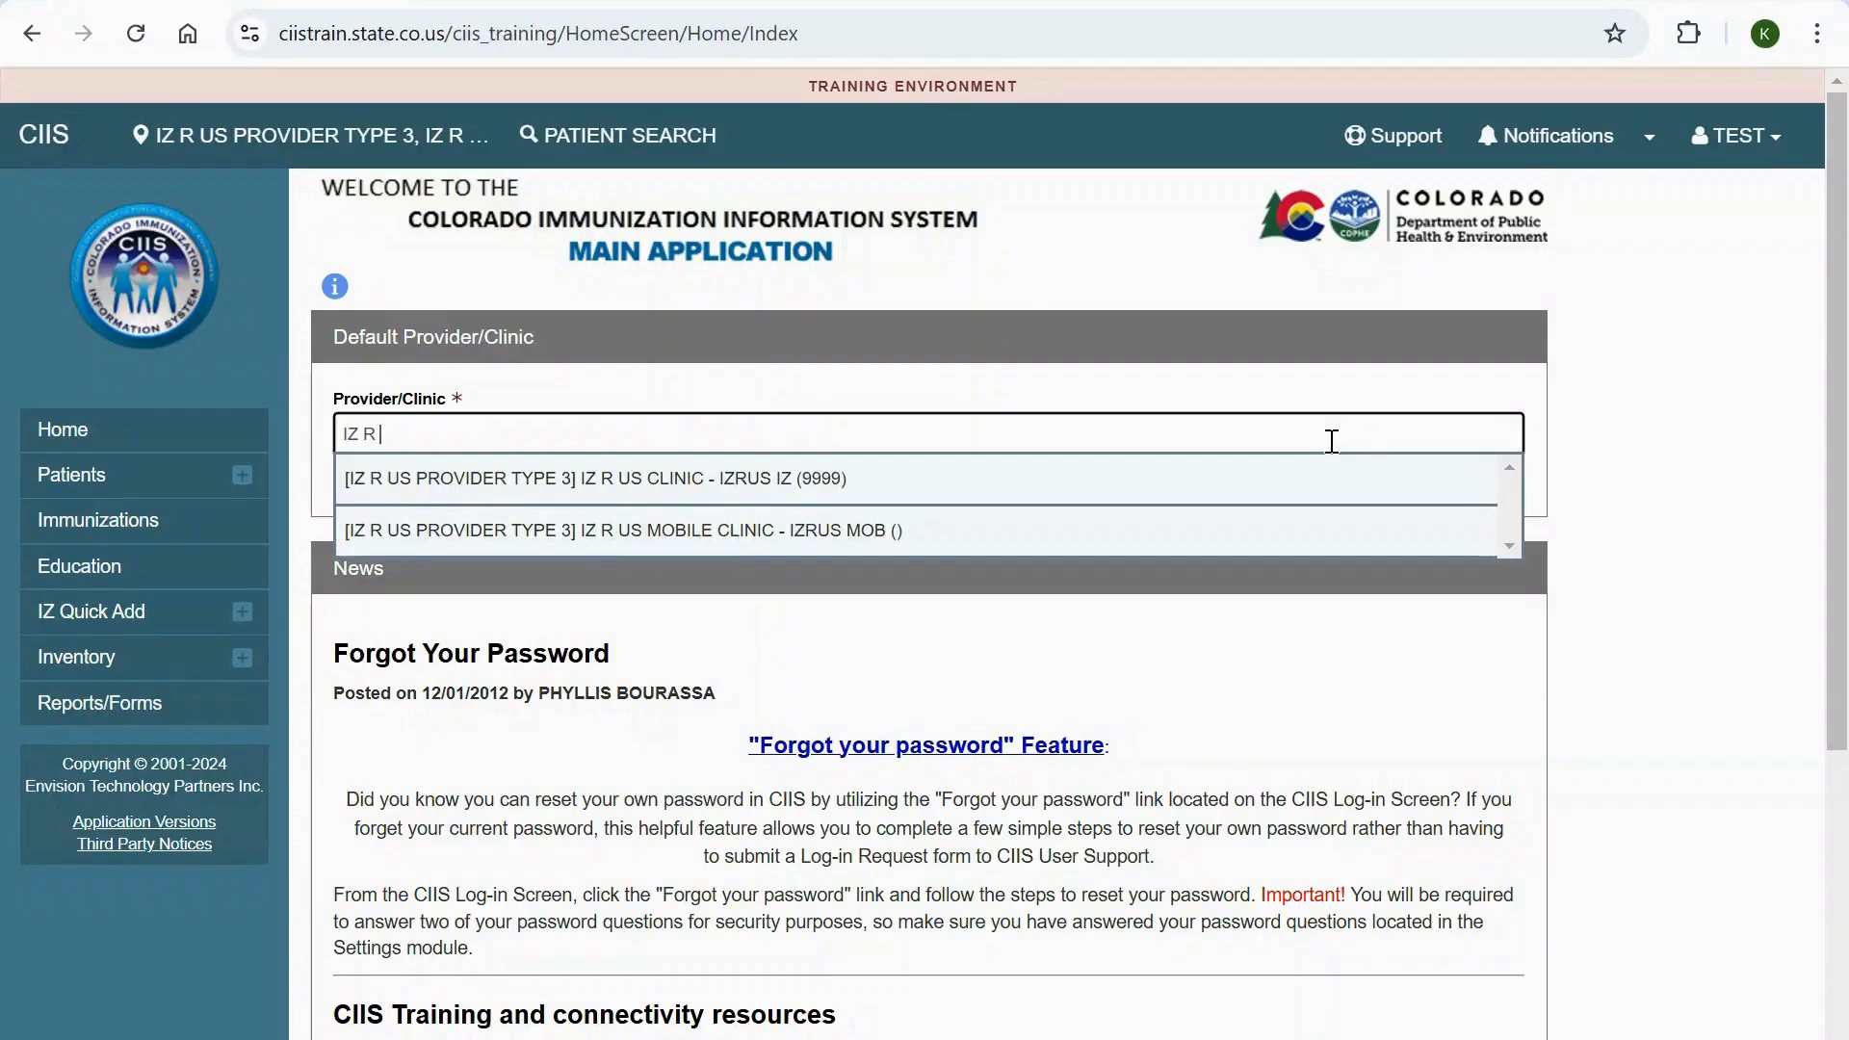
left_click(1173, 485)
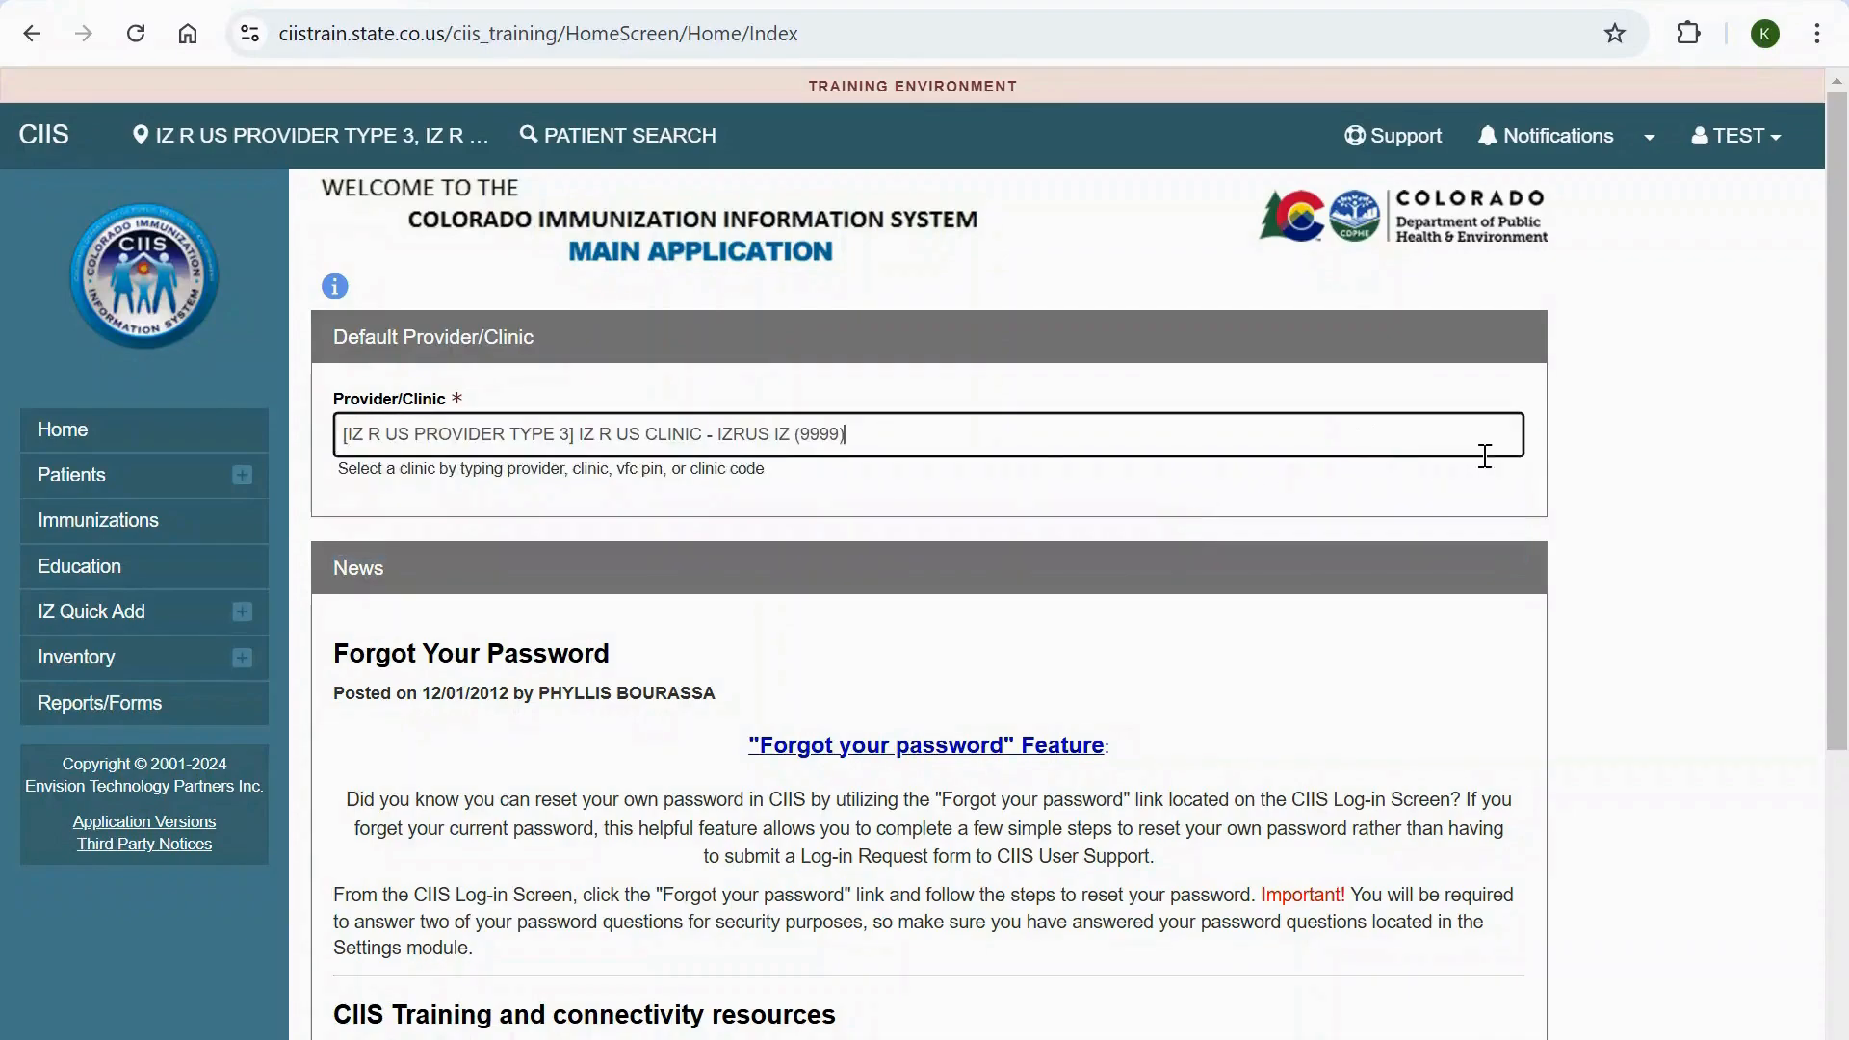
left_click(1605, 469)
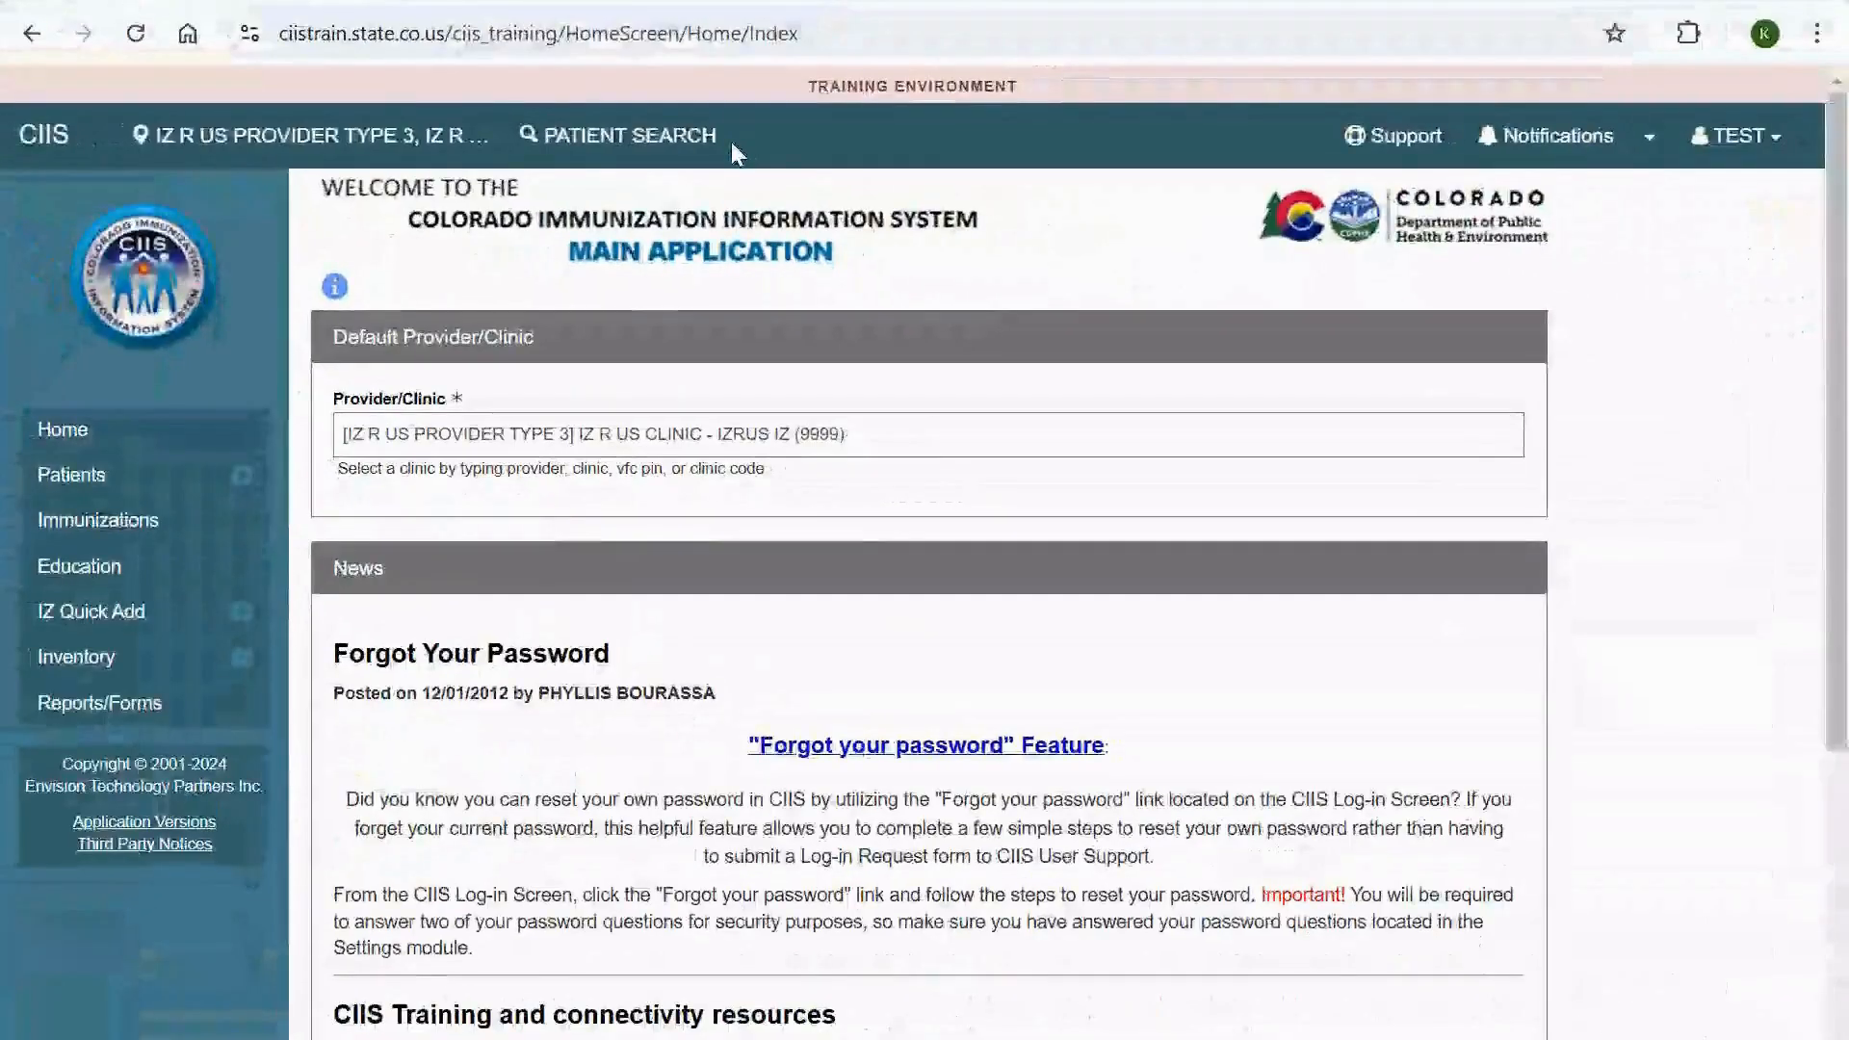
- Search patients by entering the patient's partial last name, partial first name and date of birth
left_click(242, 482)
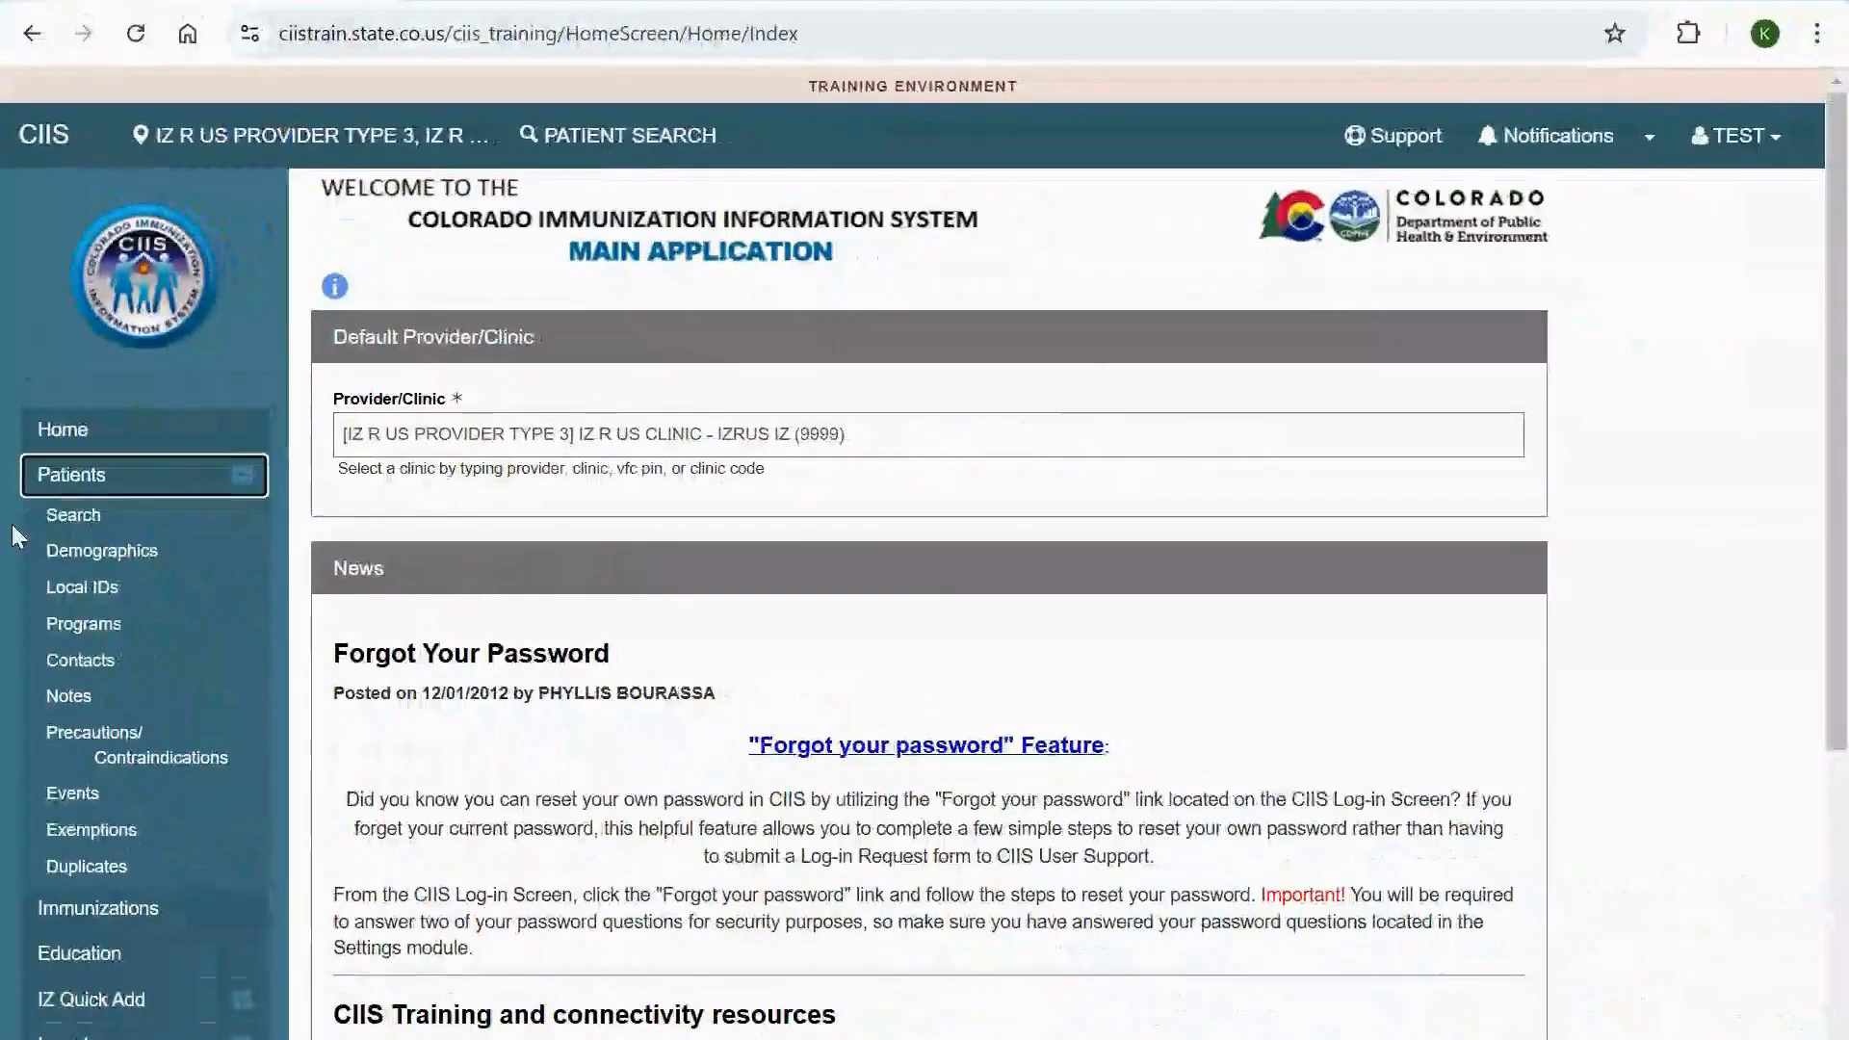
left_click(94, 520)
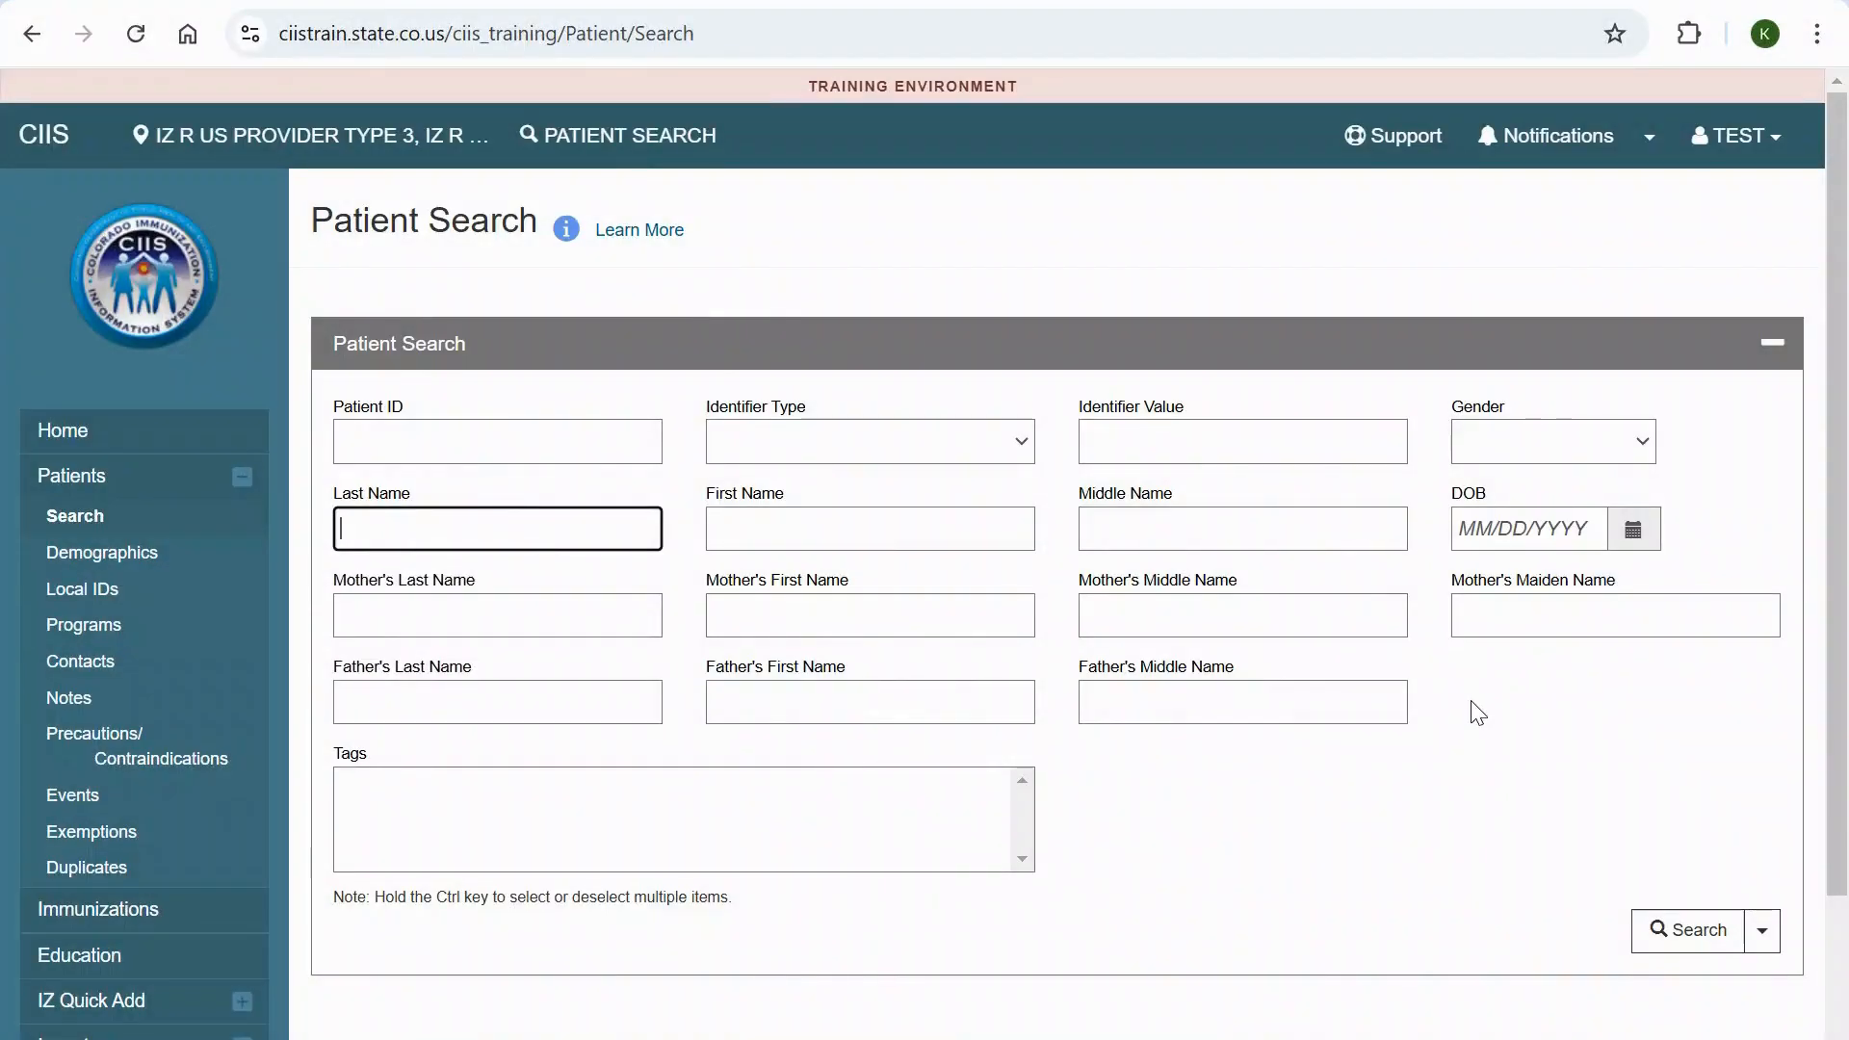
type("TES")
key("Tab")
type("ALE")
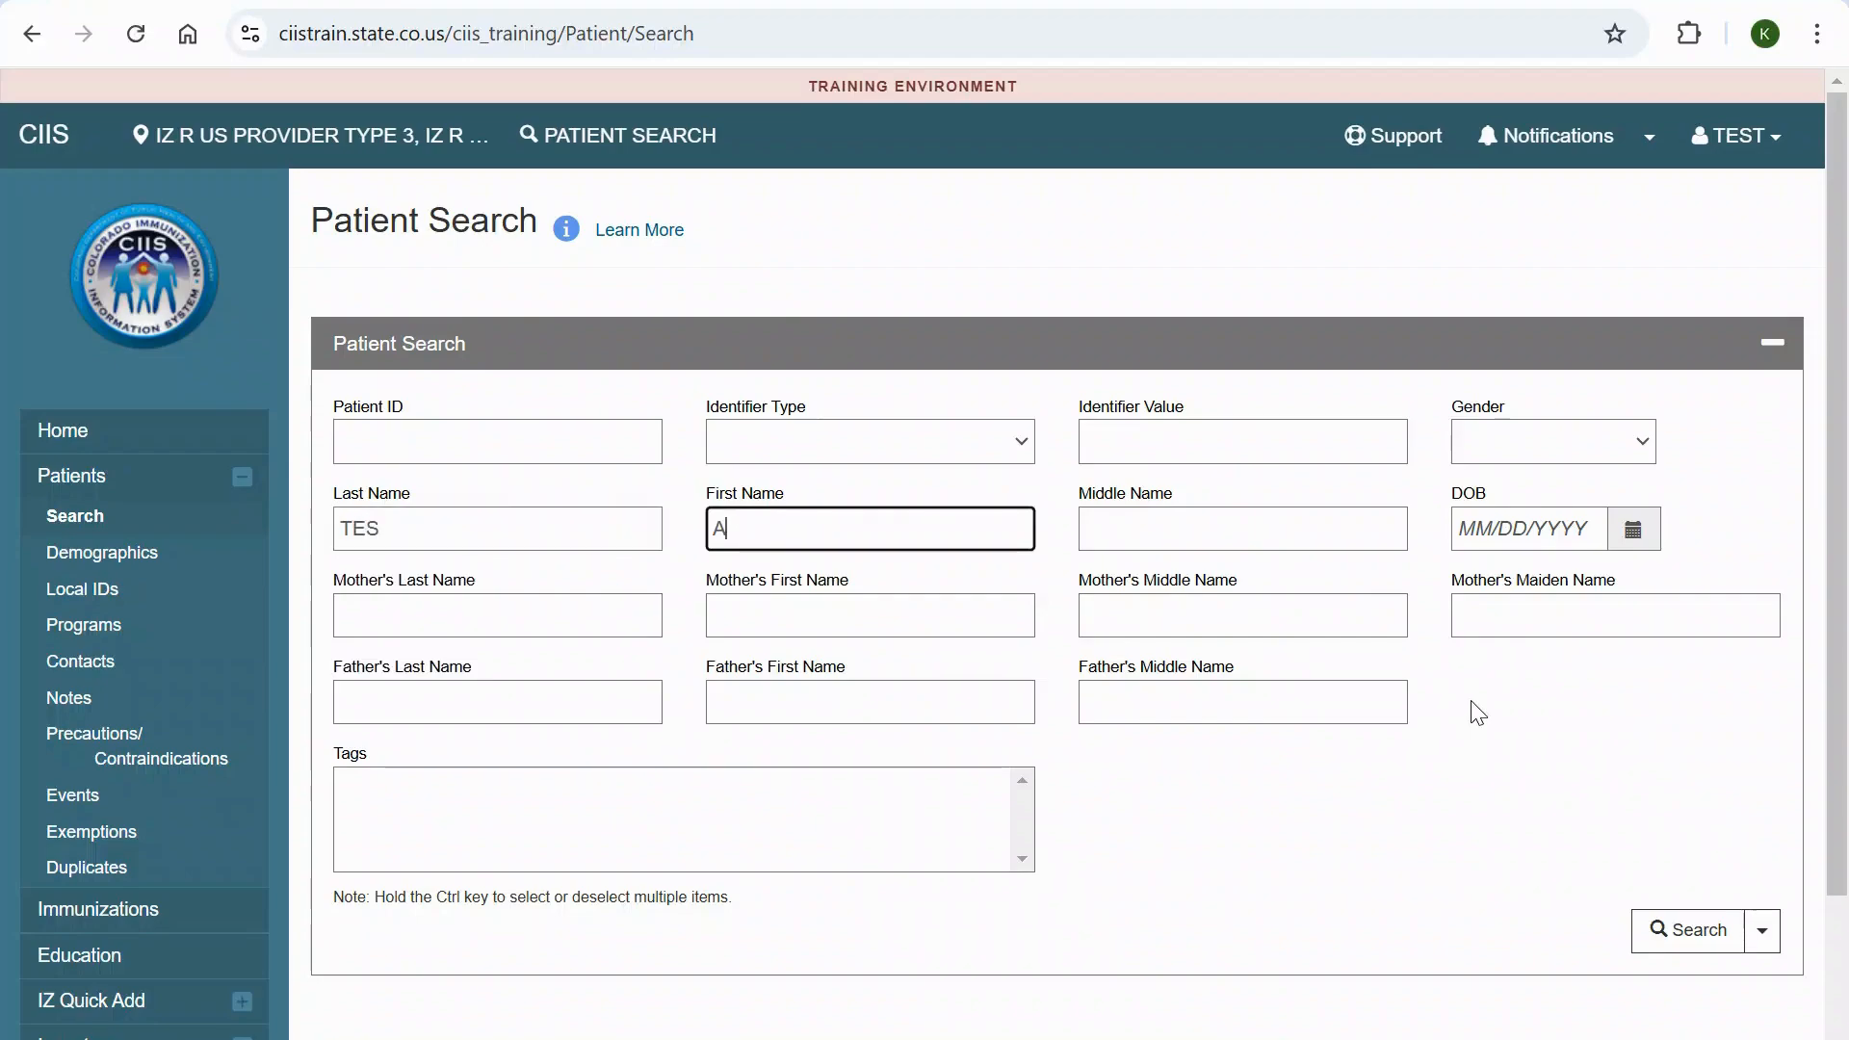
key("Tab")
key("Tab")
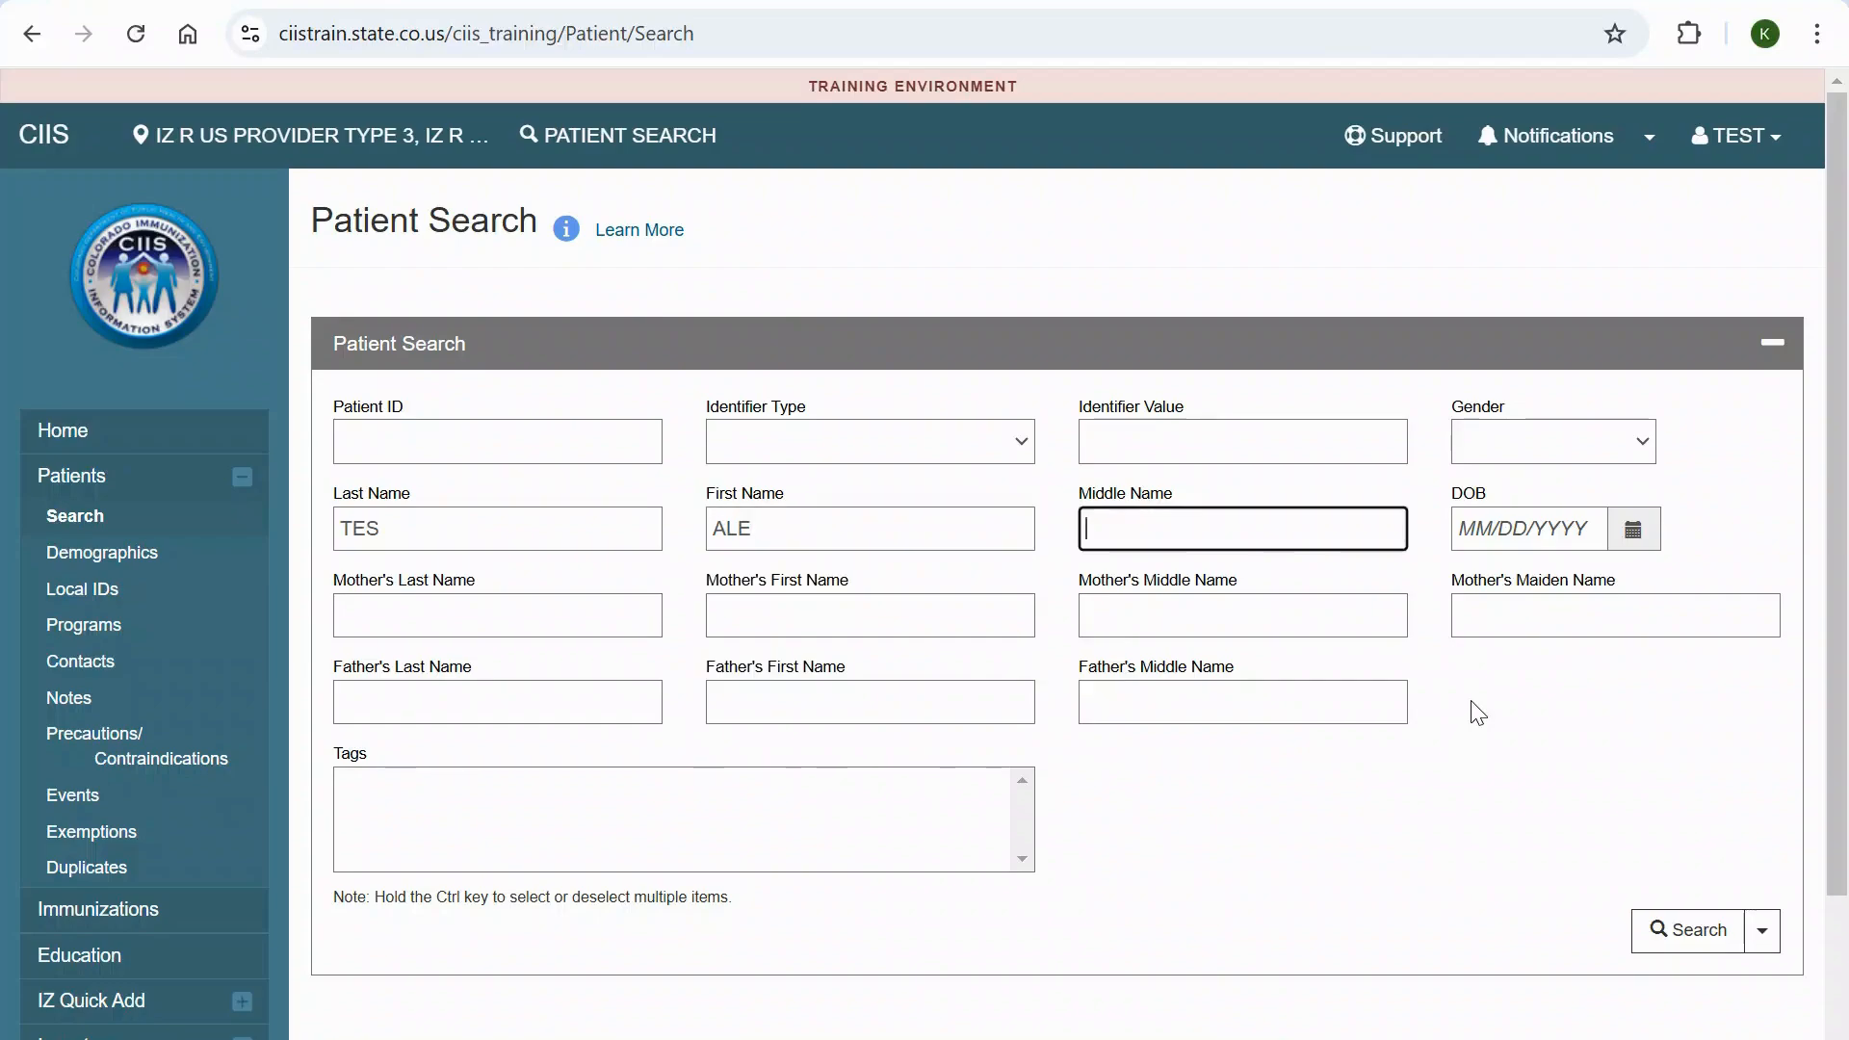
type("02/03/2")
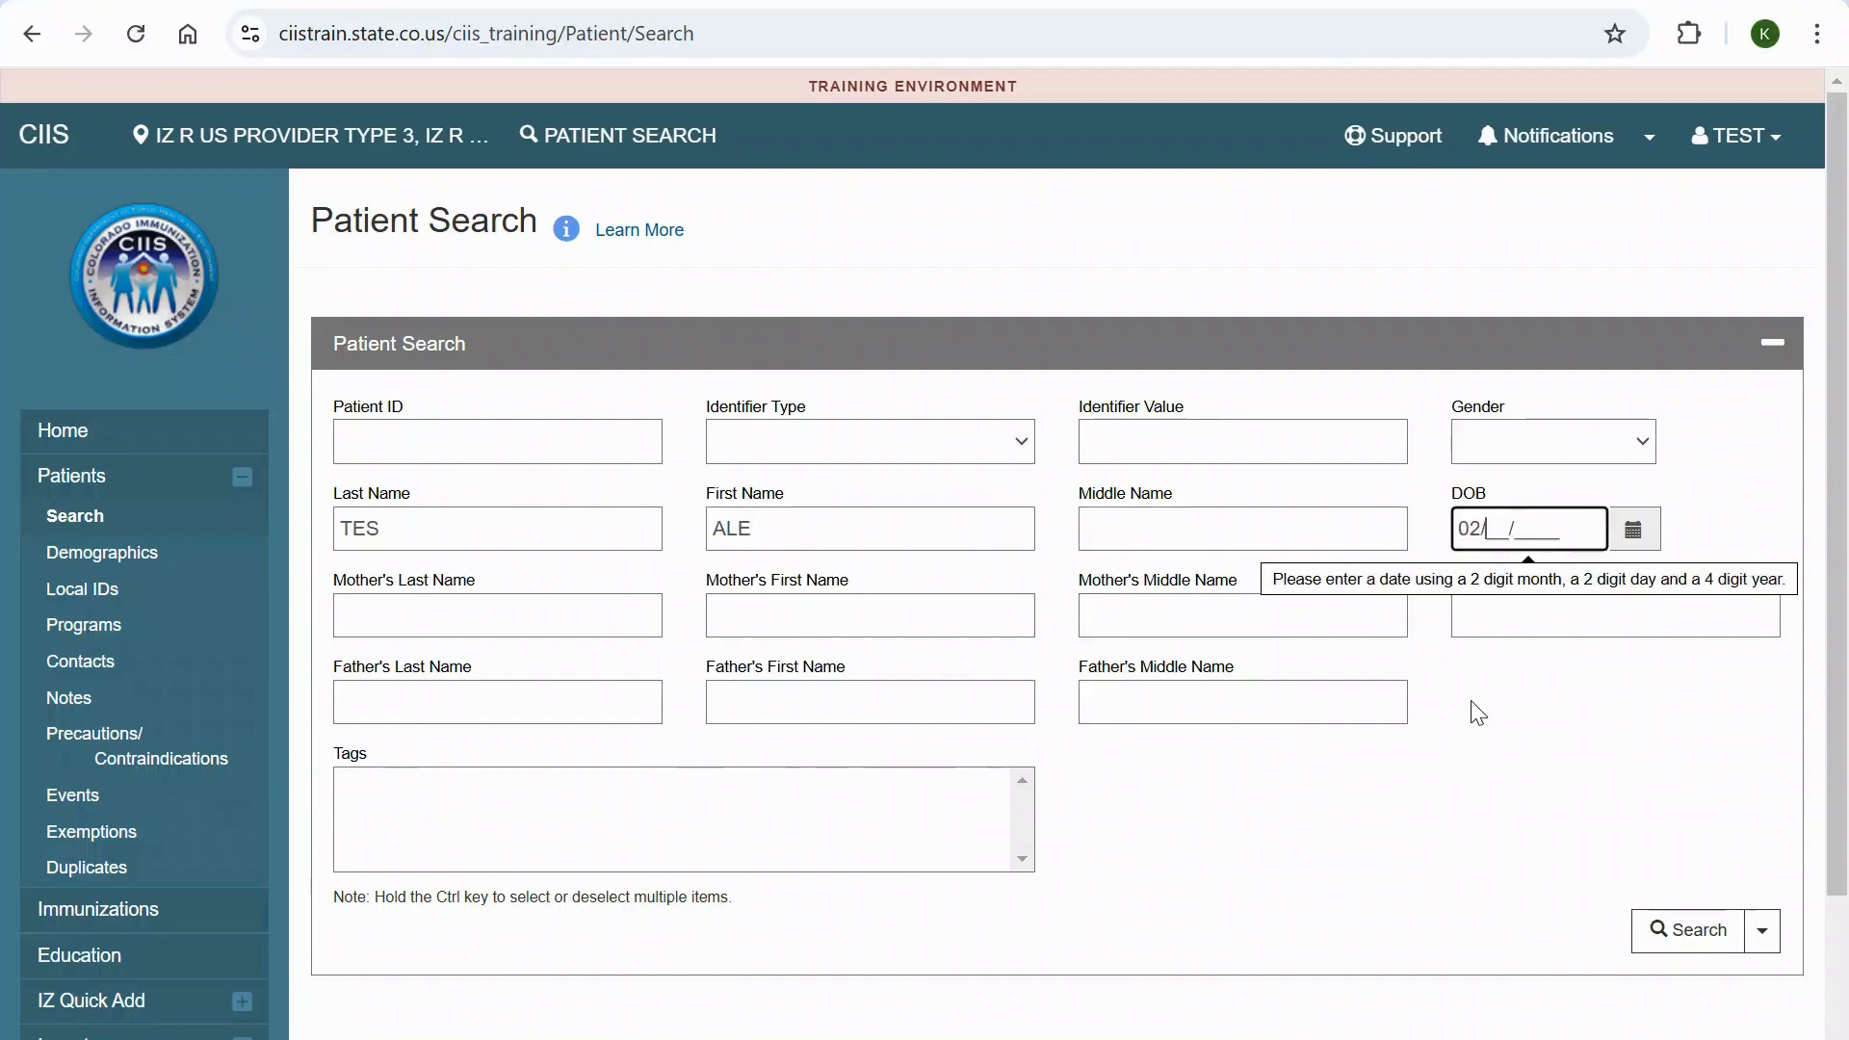
type("020")
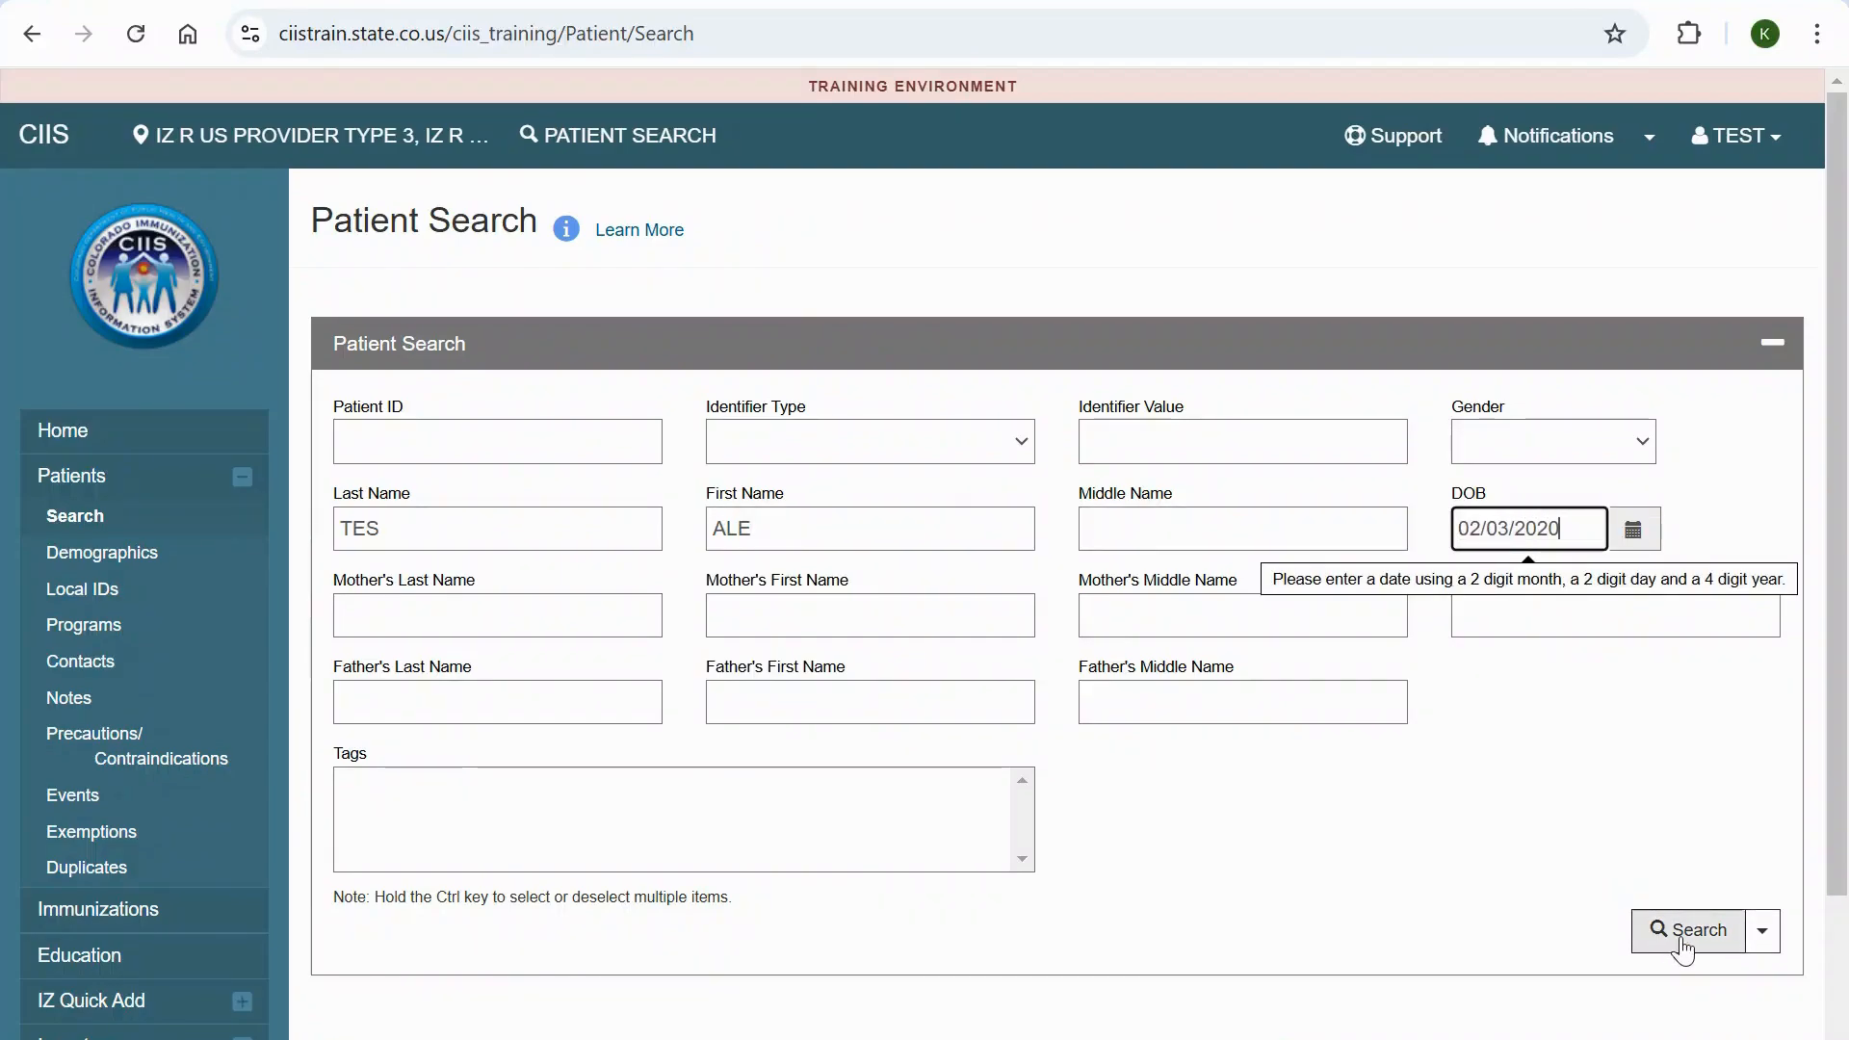
left_click(1655, 927)
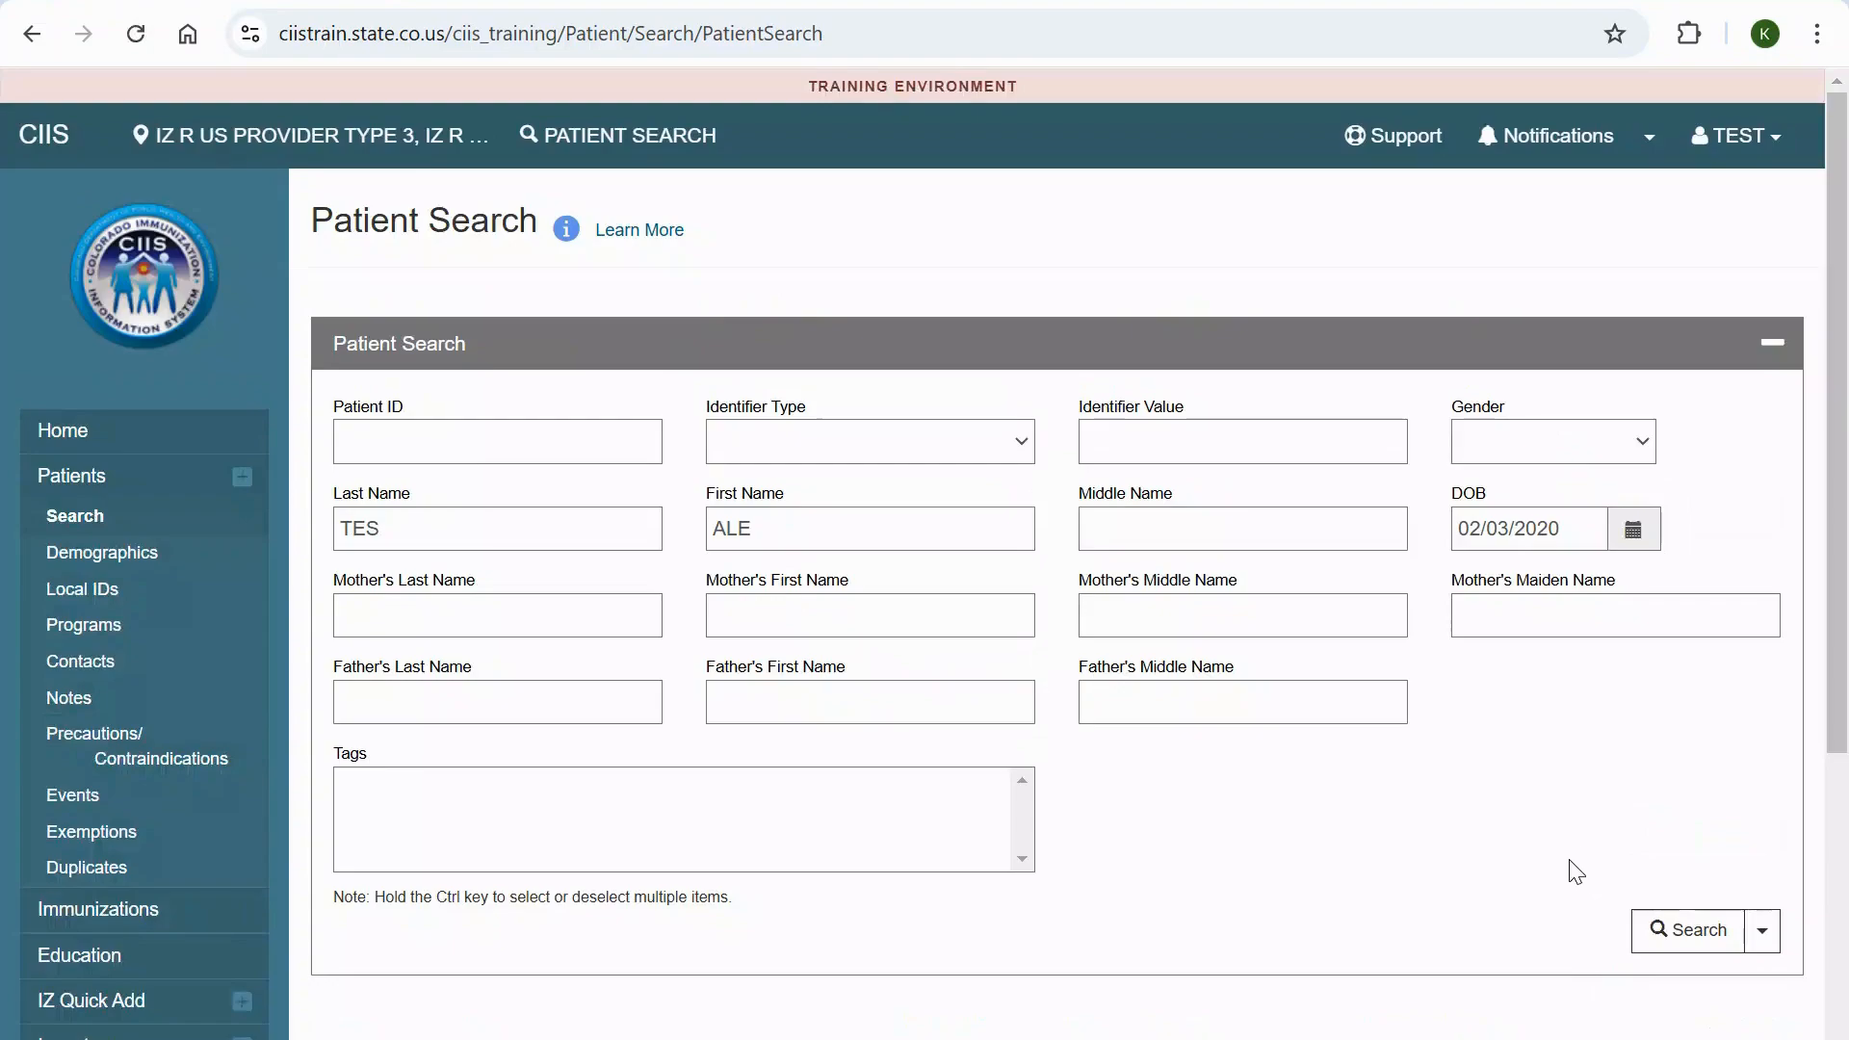
- Preview the first matching patient's details and close the preview
scroll(1568, 867, "down", 3)
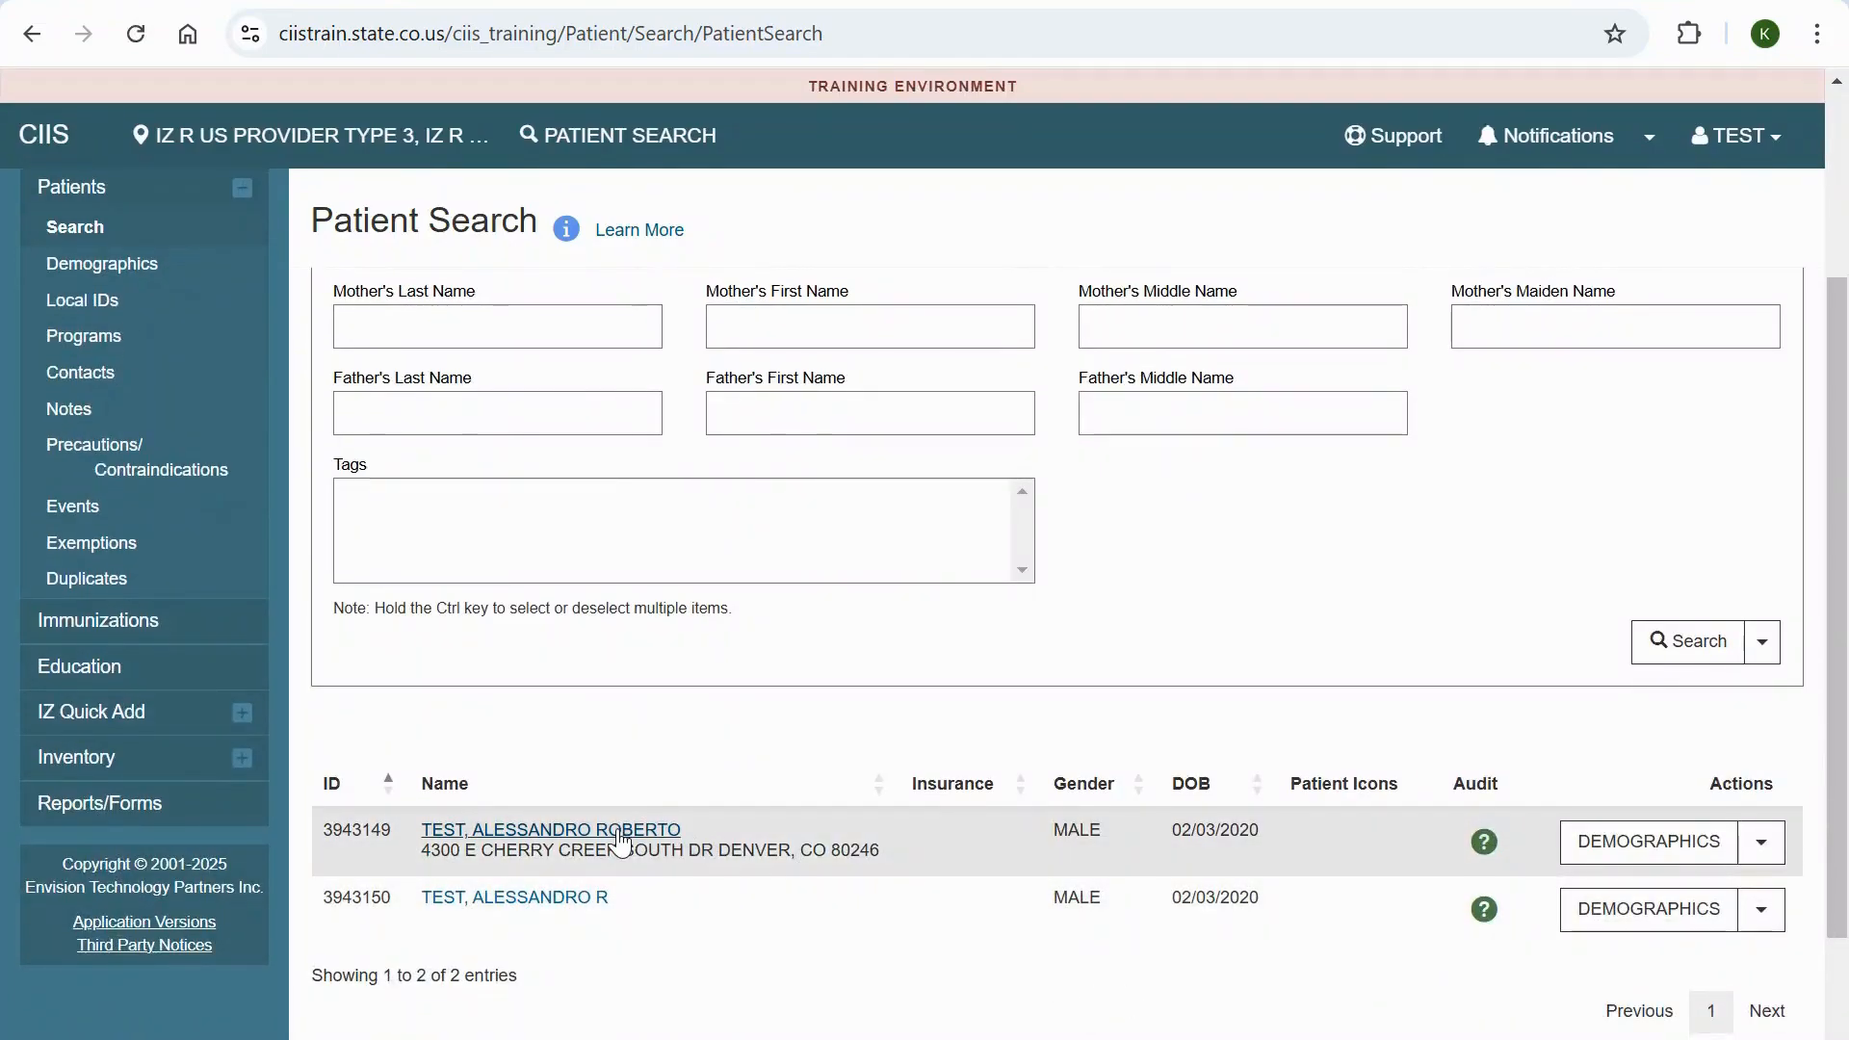
left_click(674, 830)
scroll(621, 838, "down", 2)
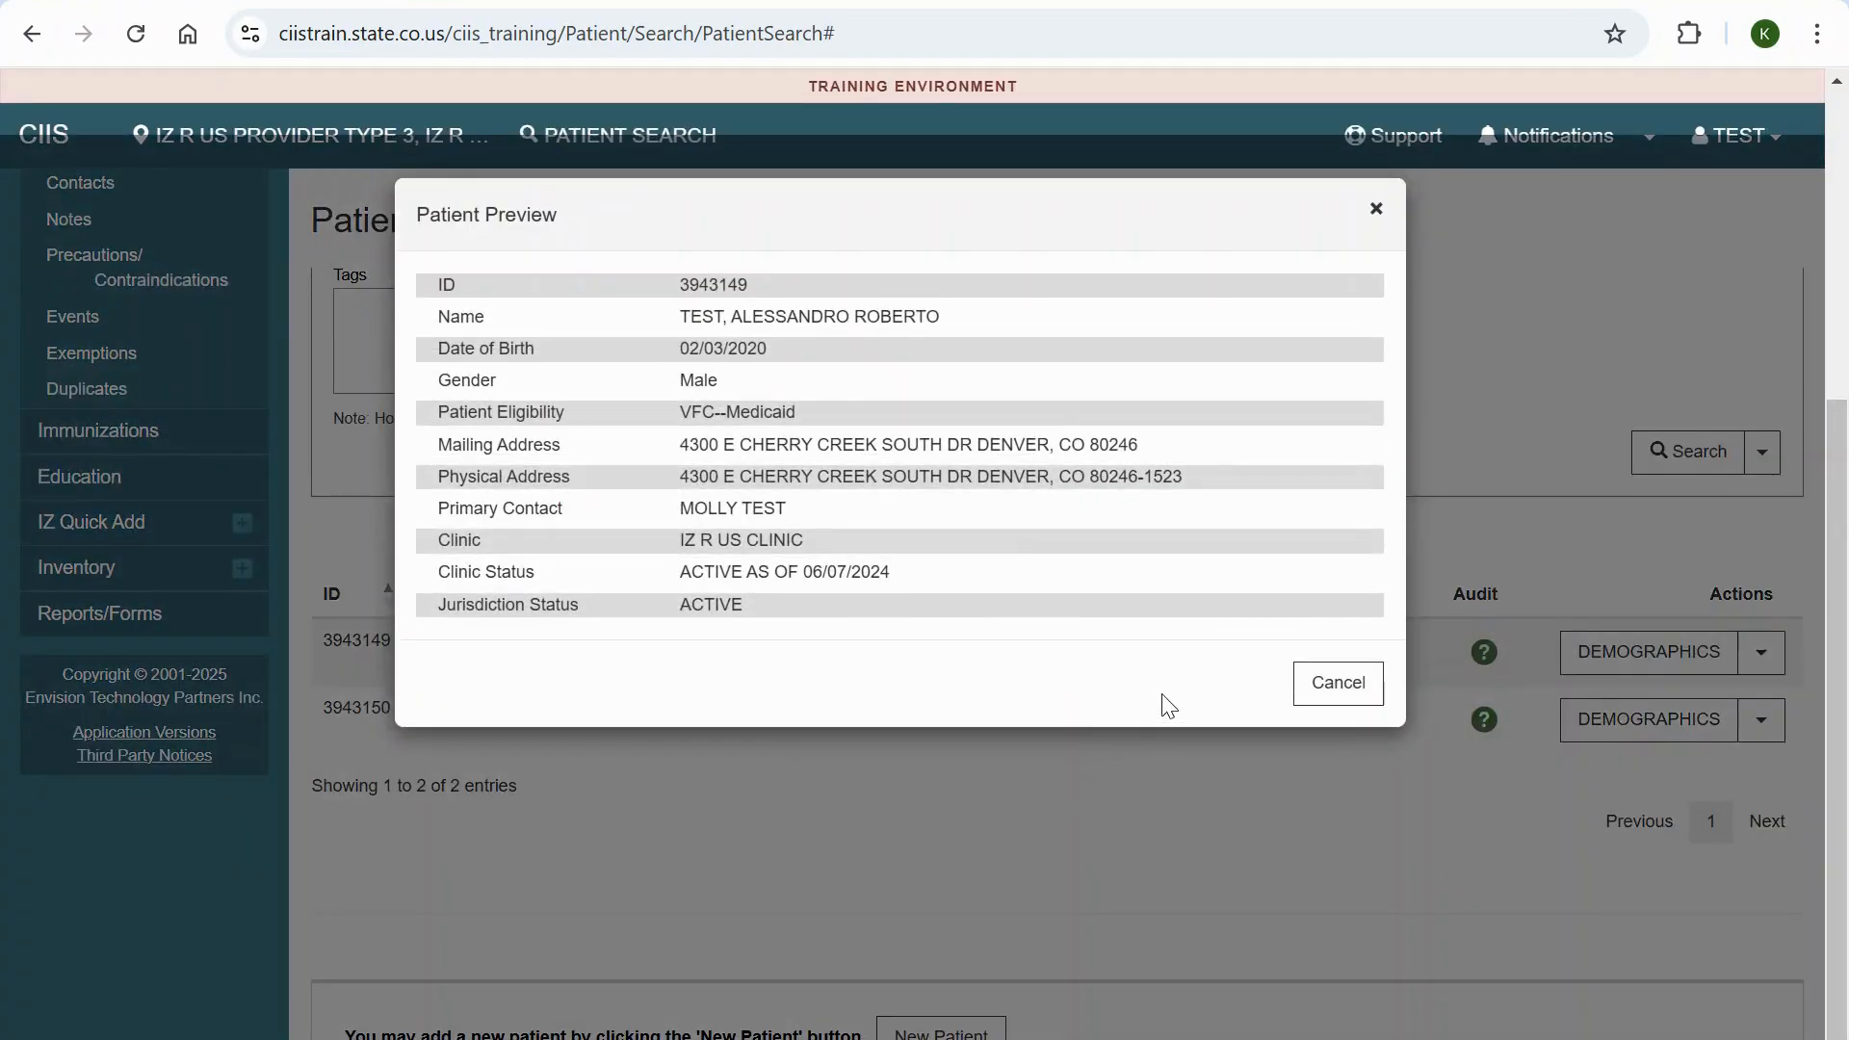
left_click(1337, 714)
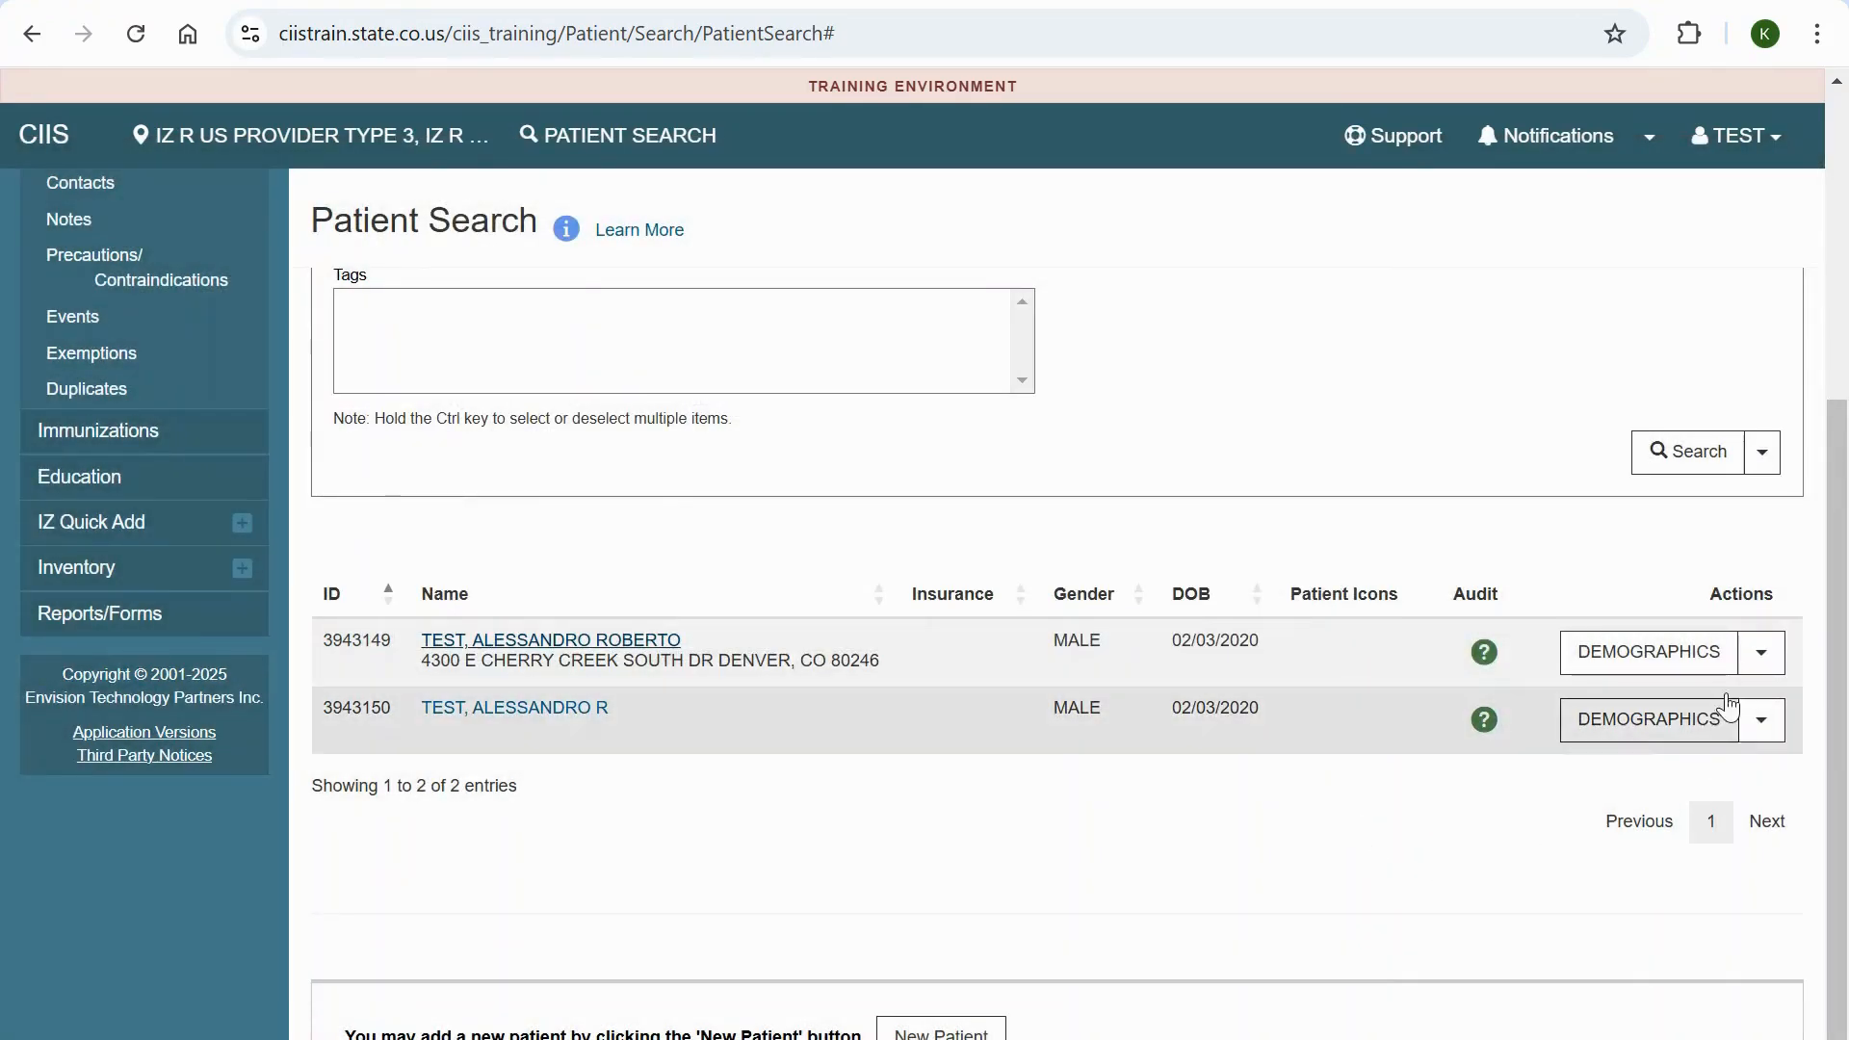
- Open the first patient's Duplicates page, then search by partial name and select the other matching record with the same birth date
left_click(1764, 654)
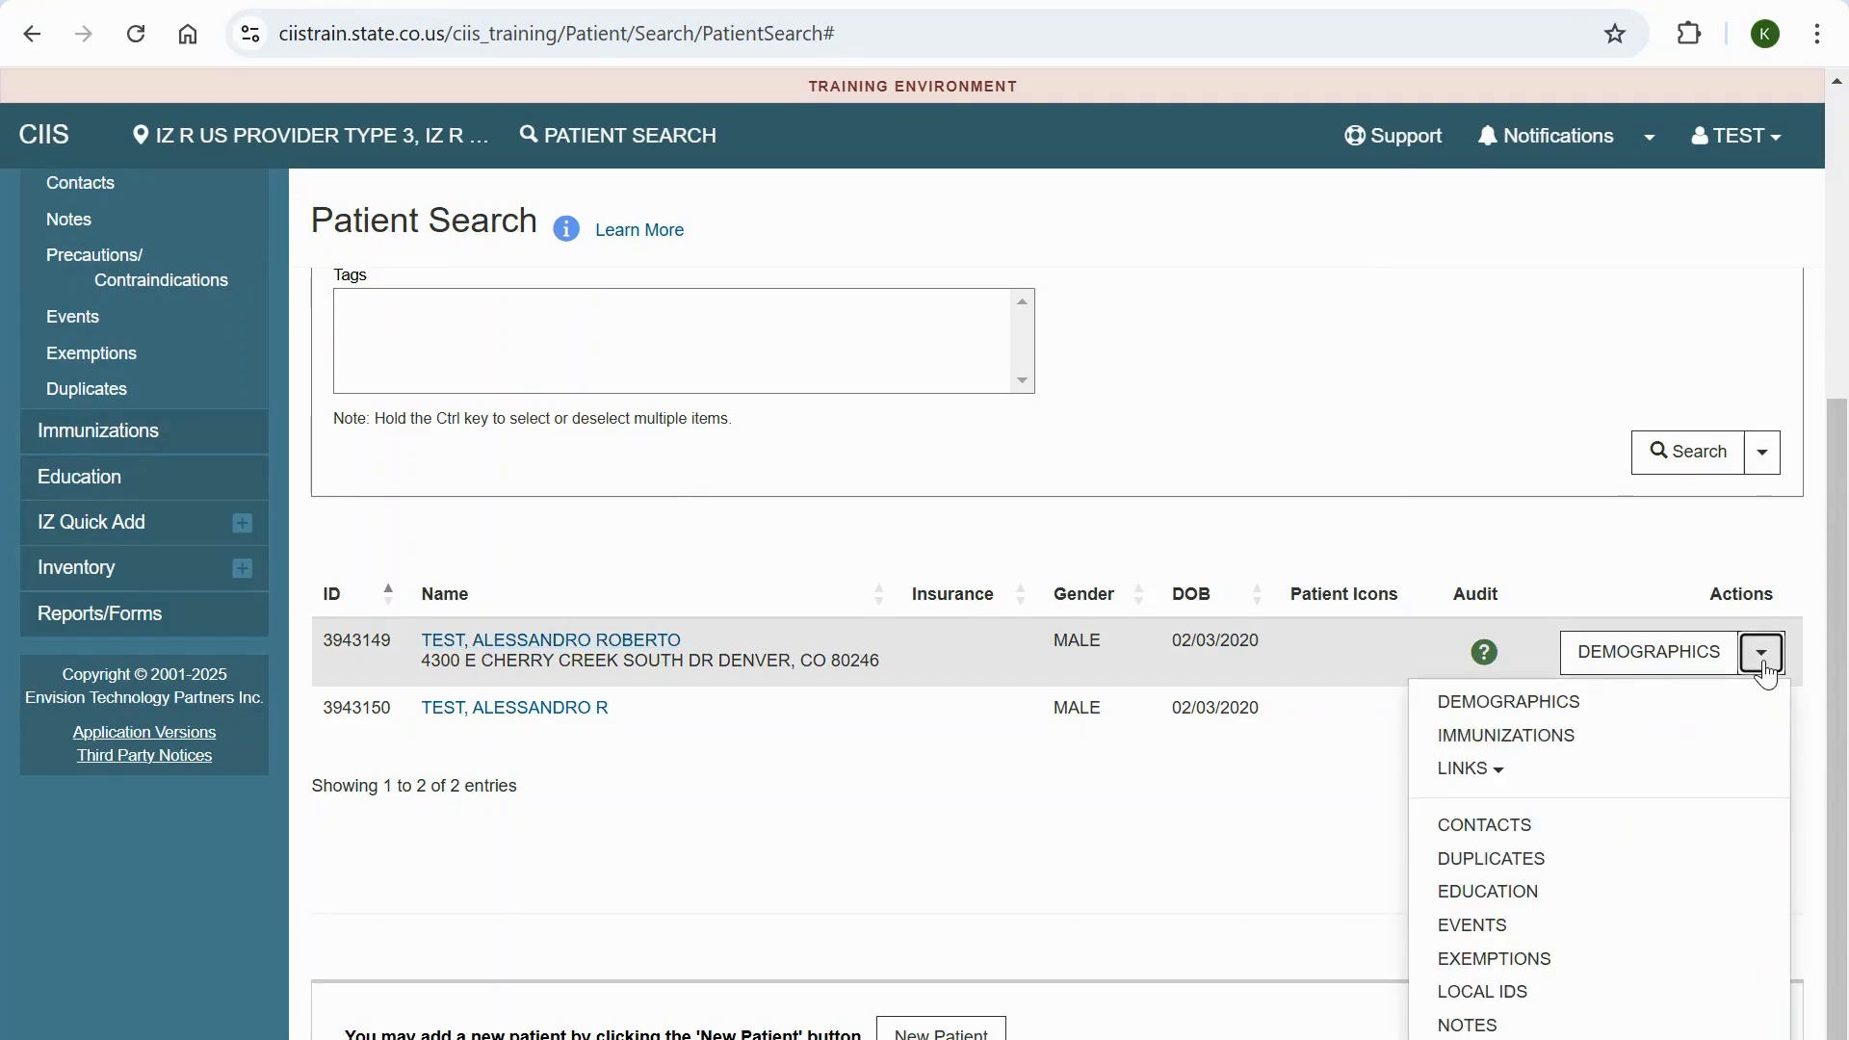
left_click(1530, 860)
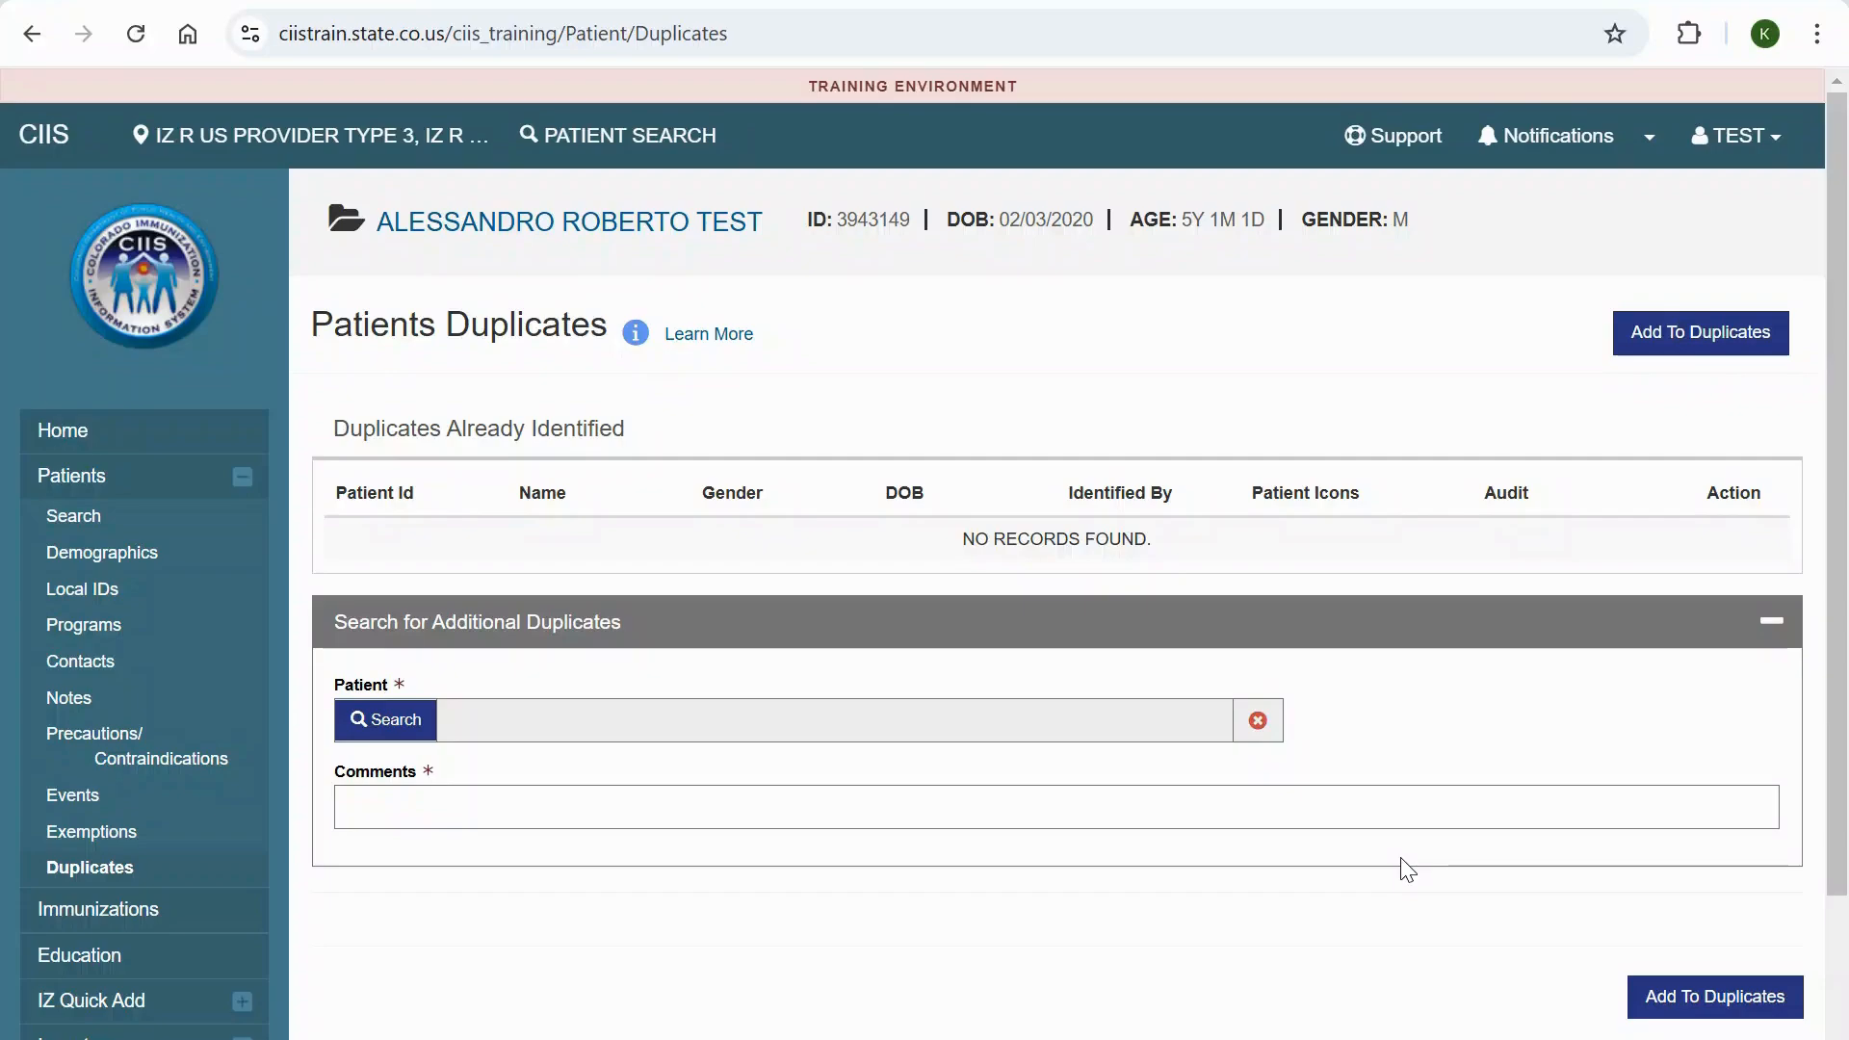
left_click(401, 724)
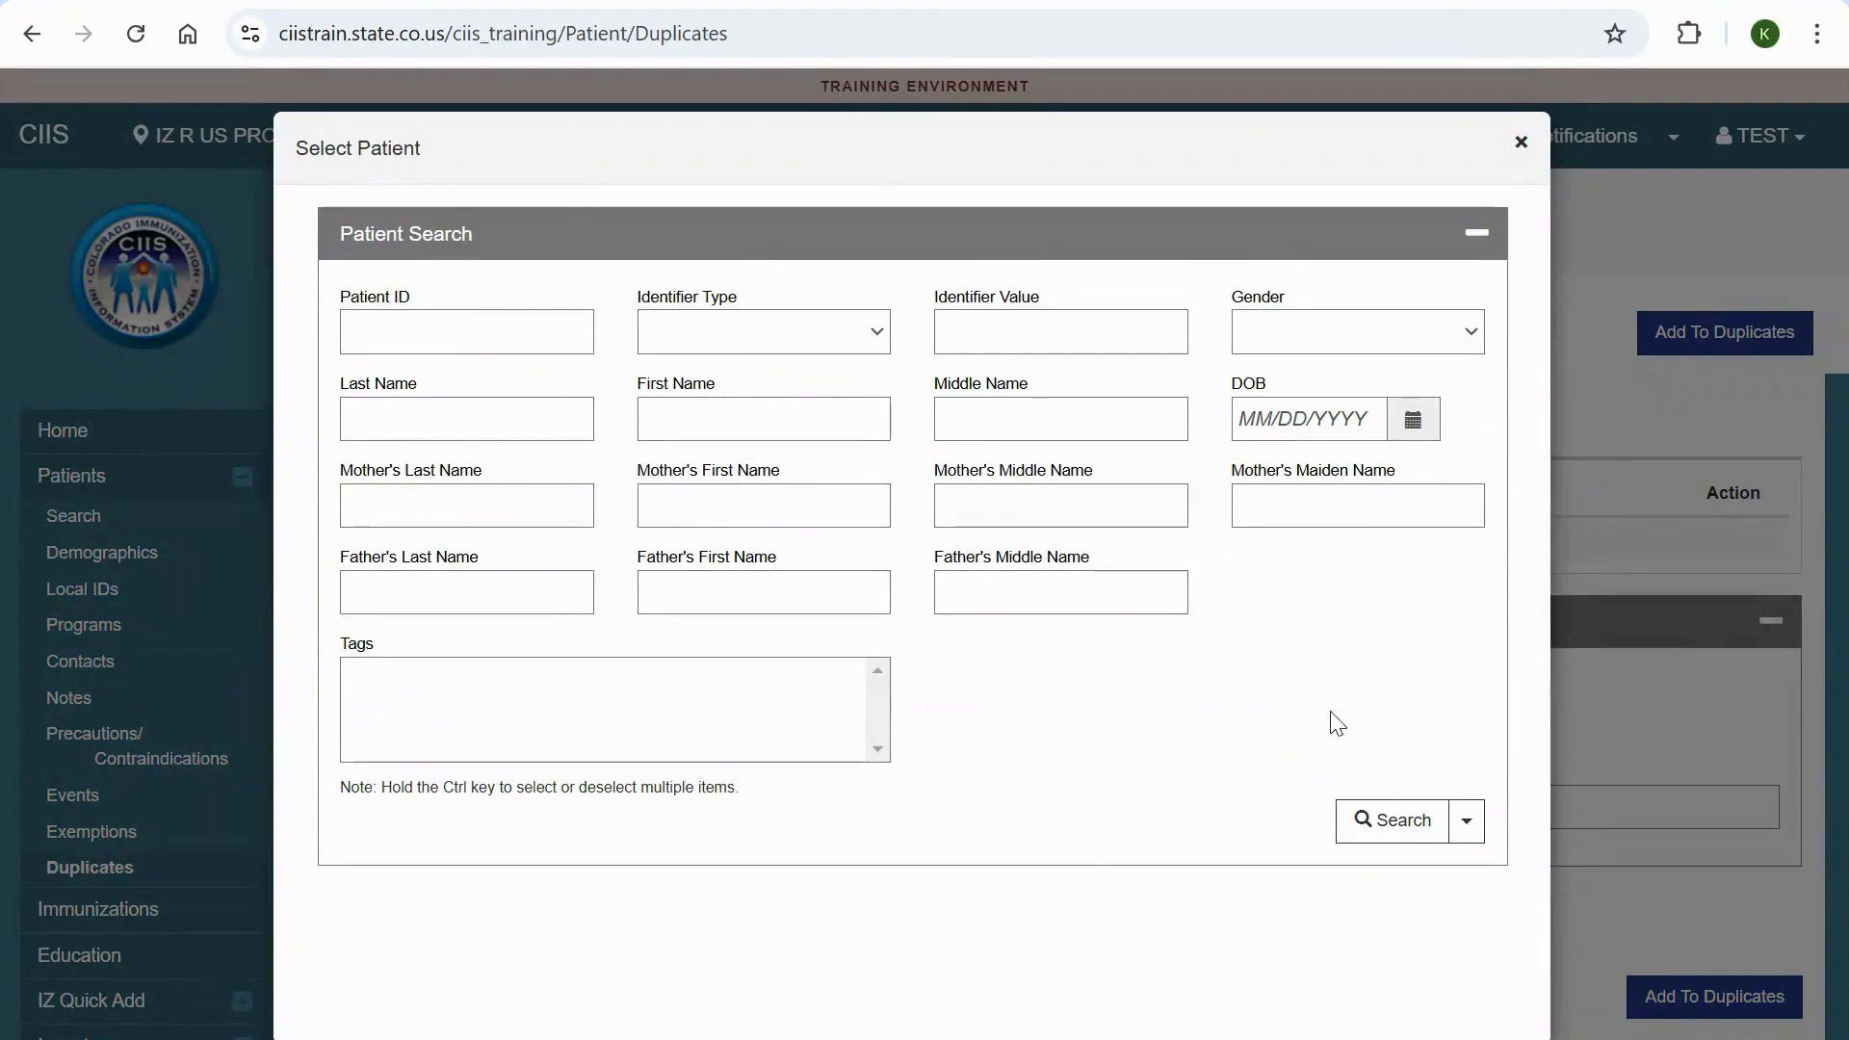
left_click(567, 420)
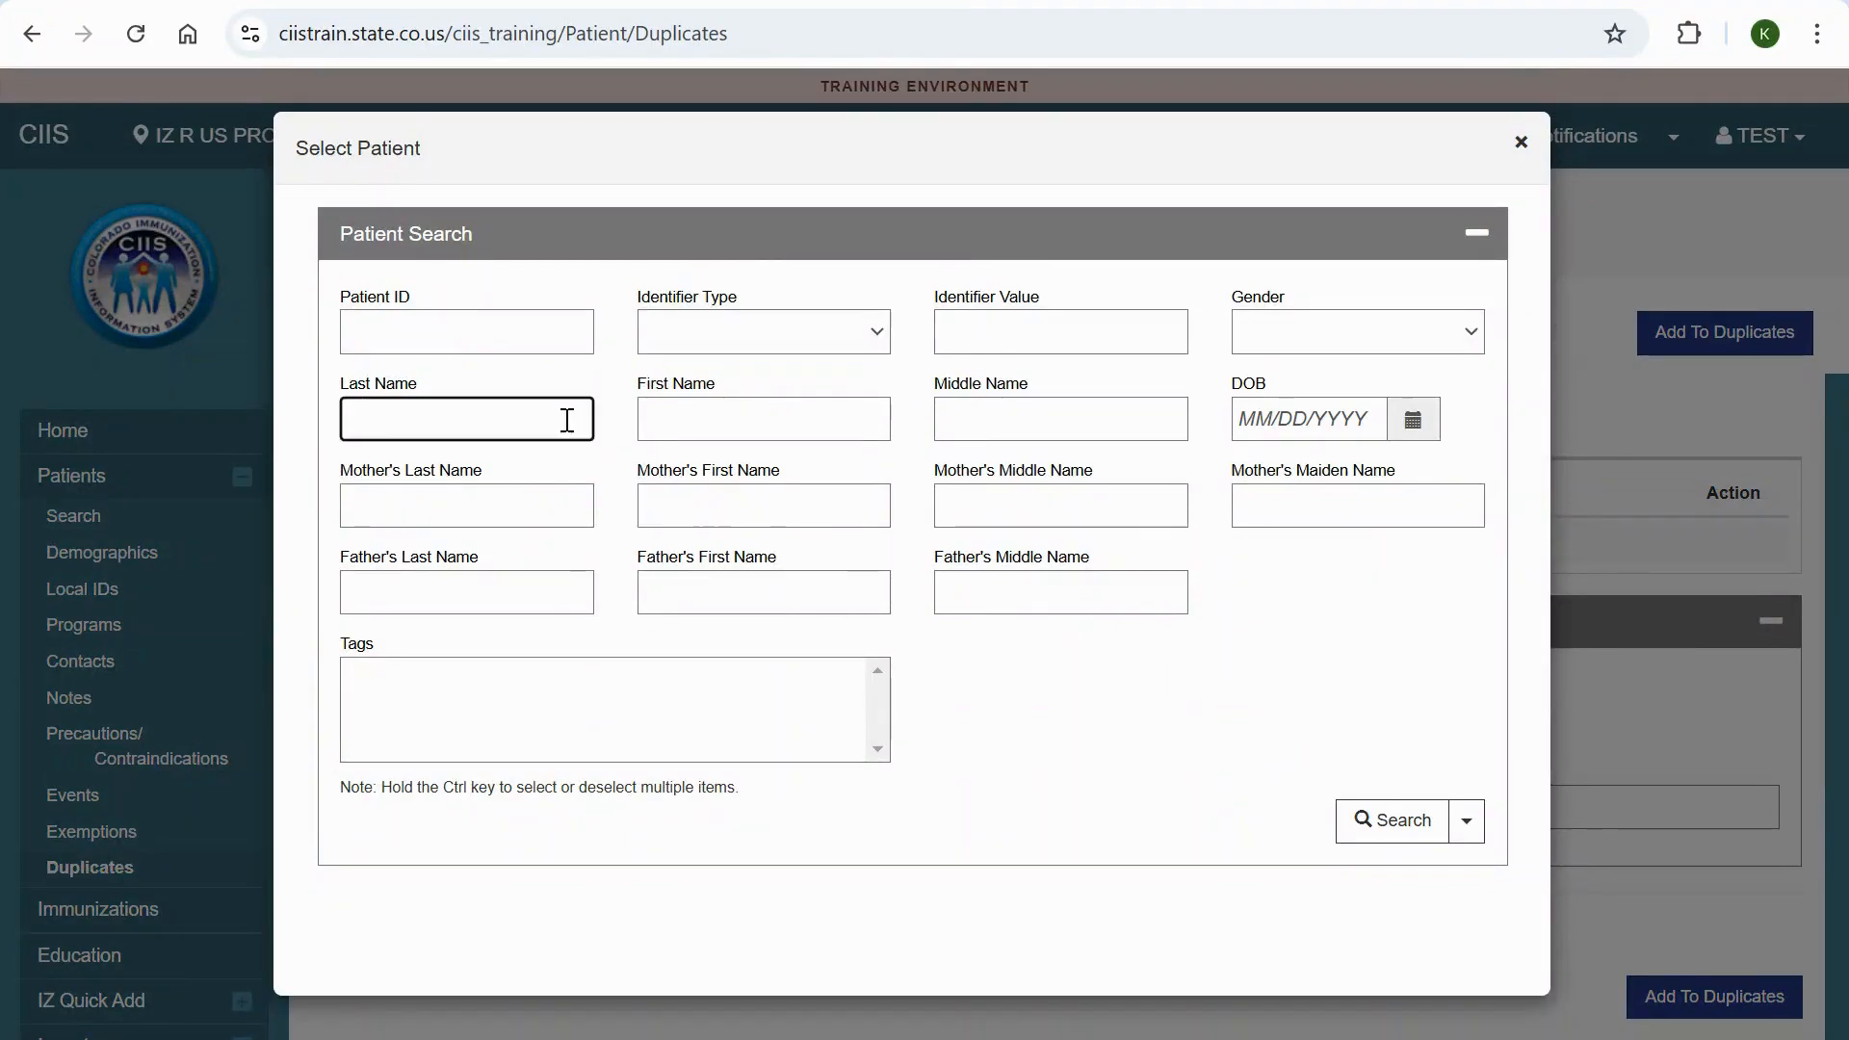
type("TEST")
key("Tab")
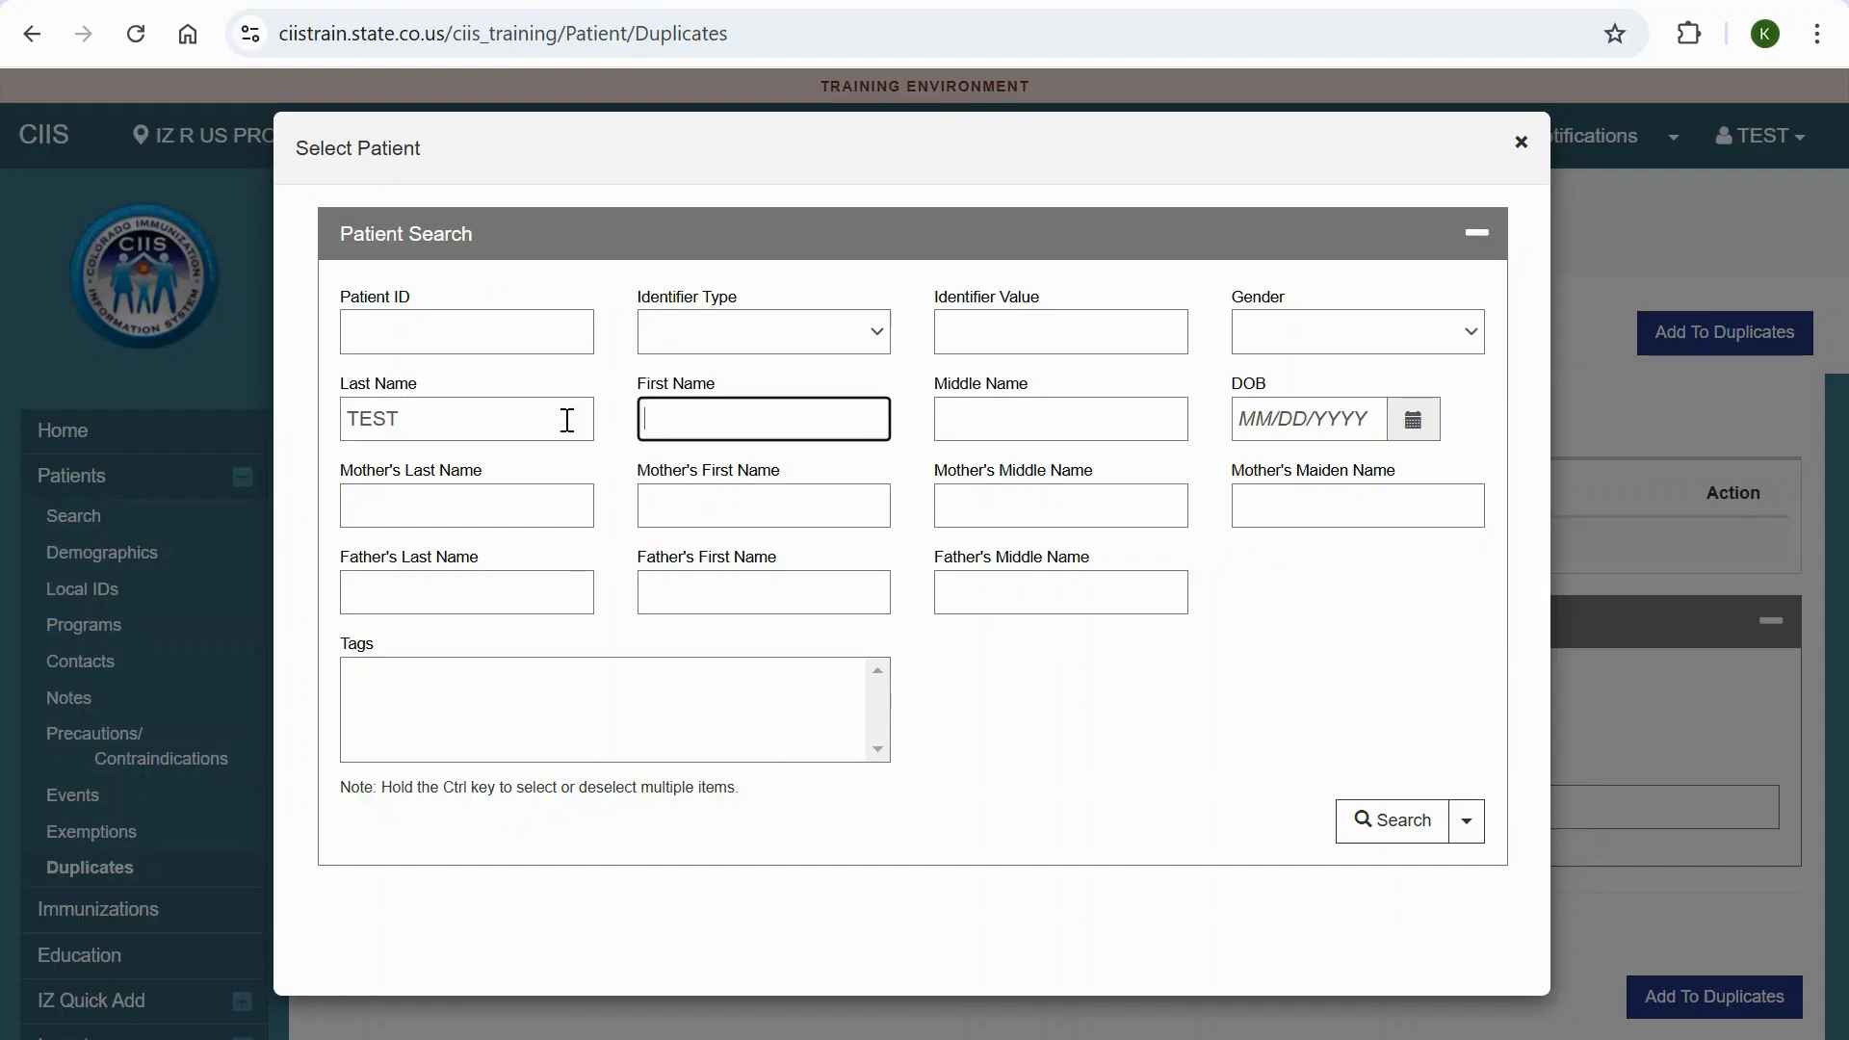
type("ALES")
left_click(1394, 816)
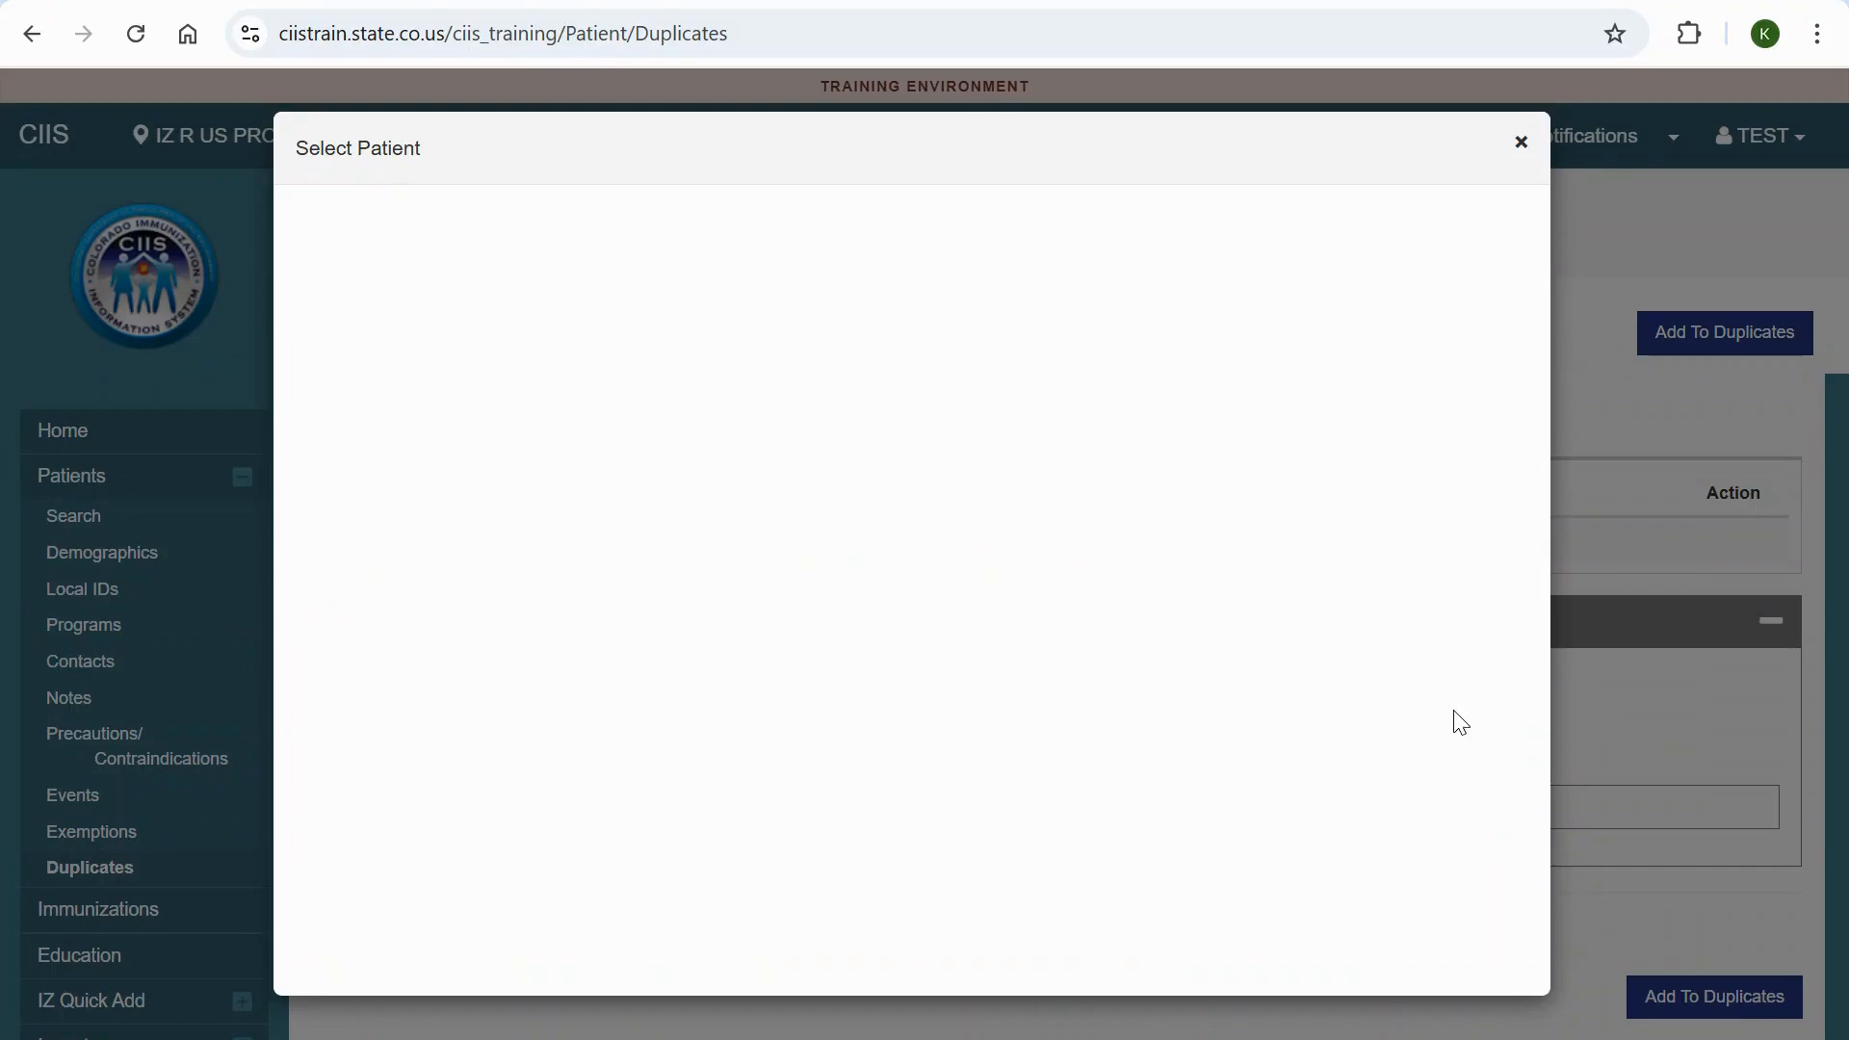
left_click_drag(1518, 662, 1508, 851)
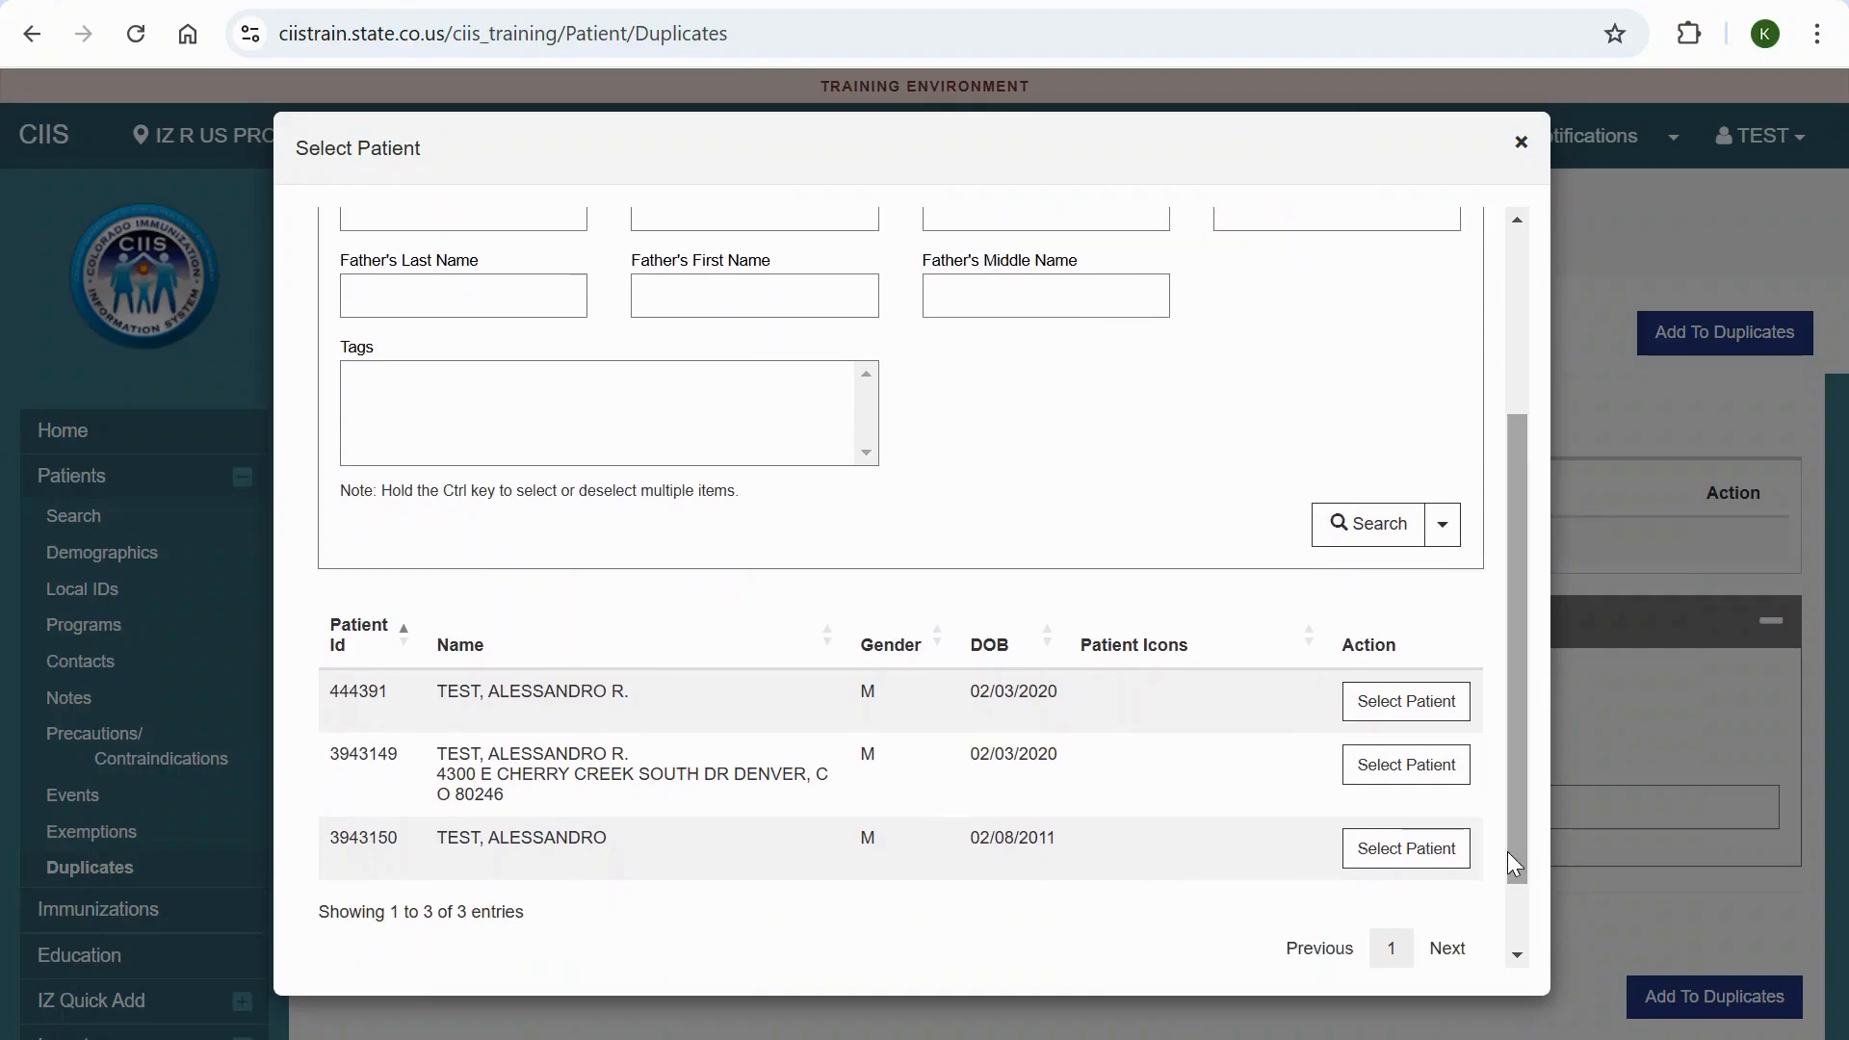
left_click(1408, 702)
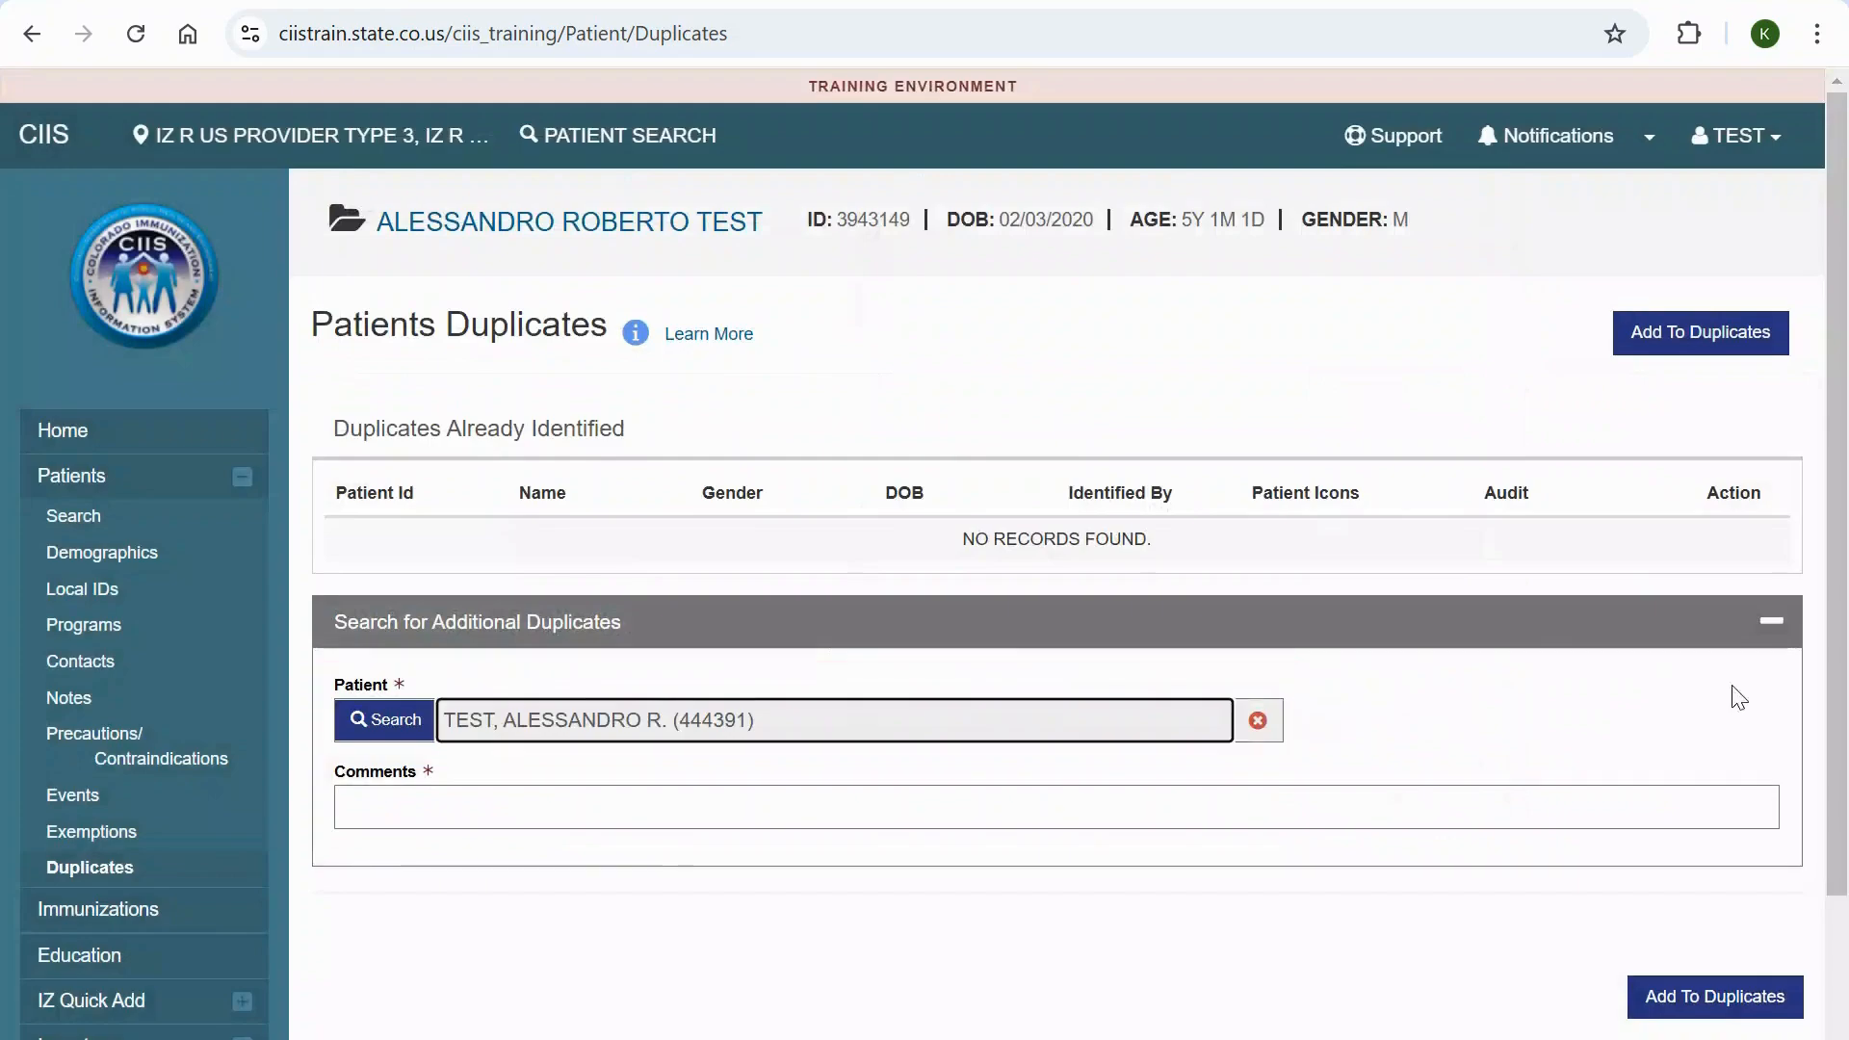
- Enter a comment stating the current patient's ID number is the correct record to keep
left_click(1362, 813)
type("PATIE")
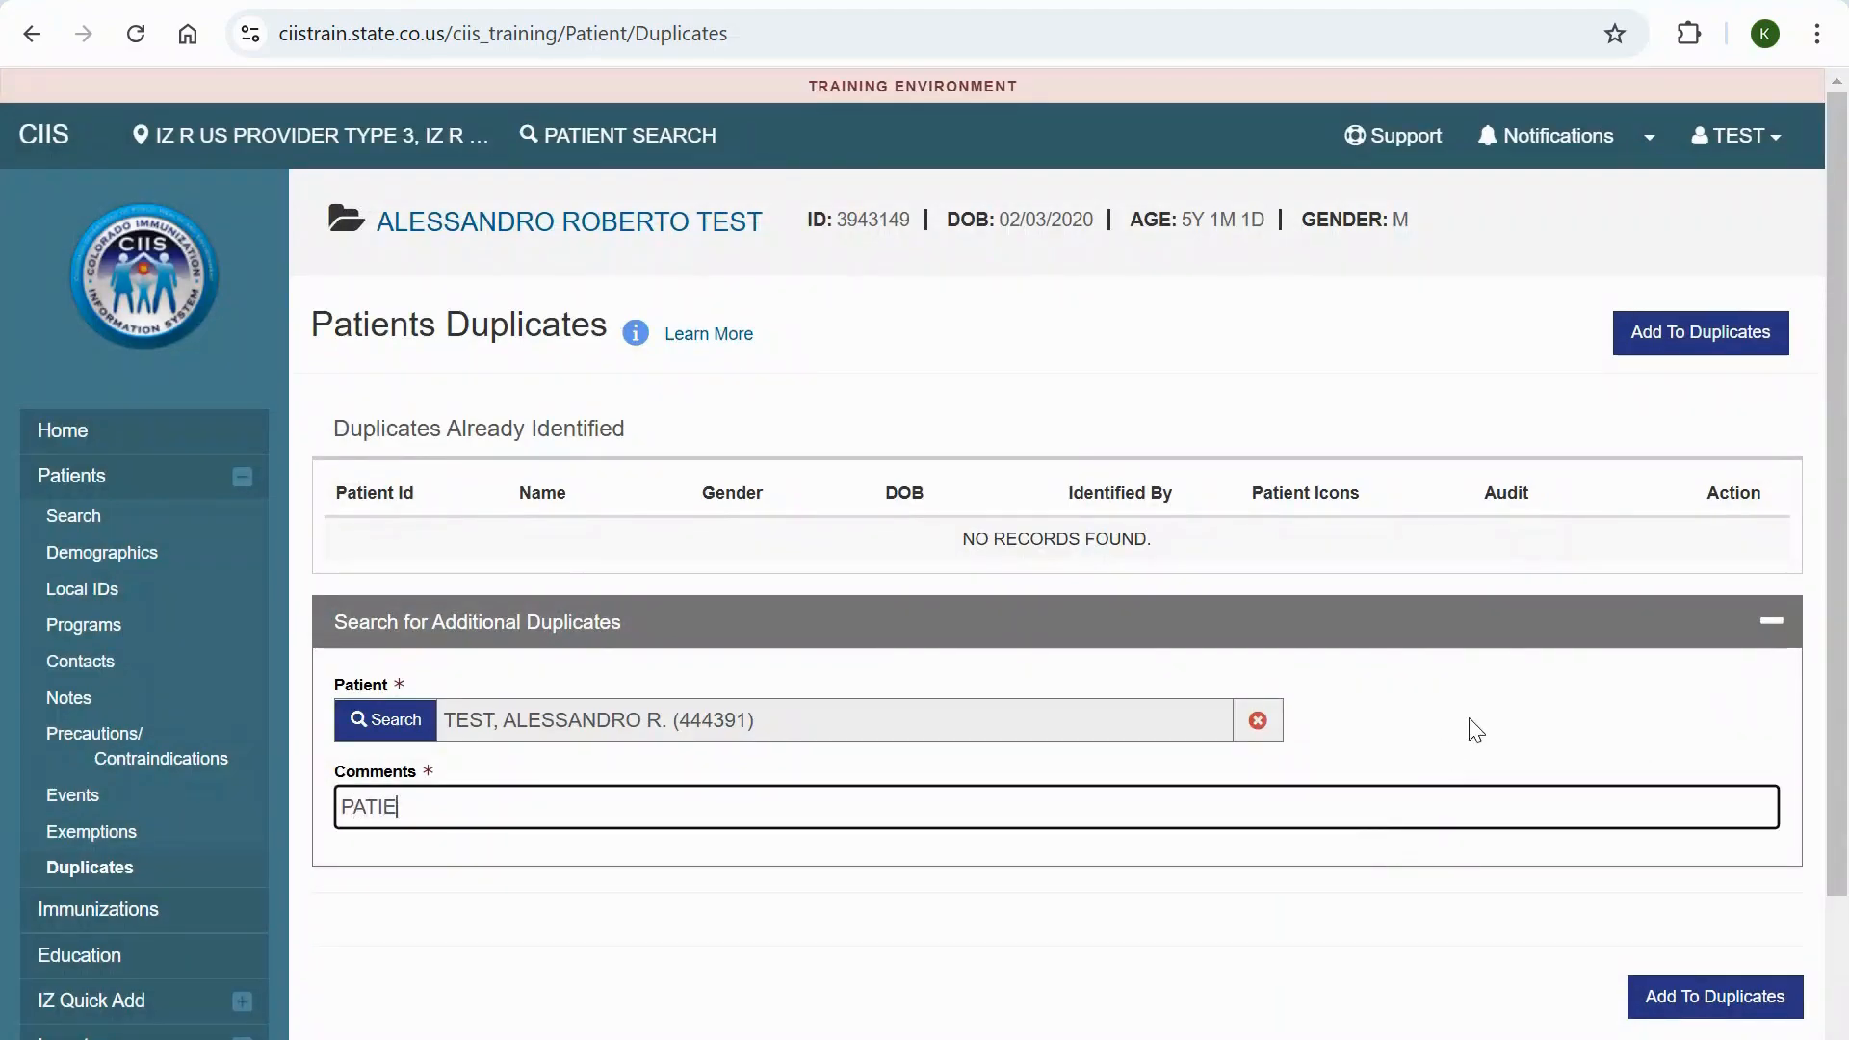
type("NT ID #:")
type("3943149")
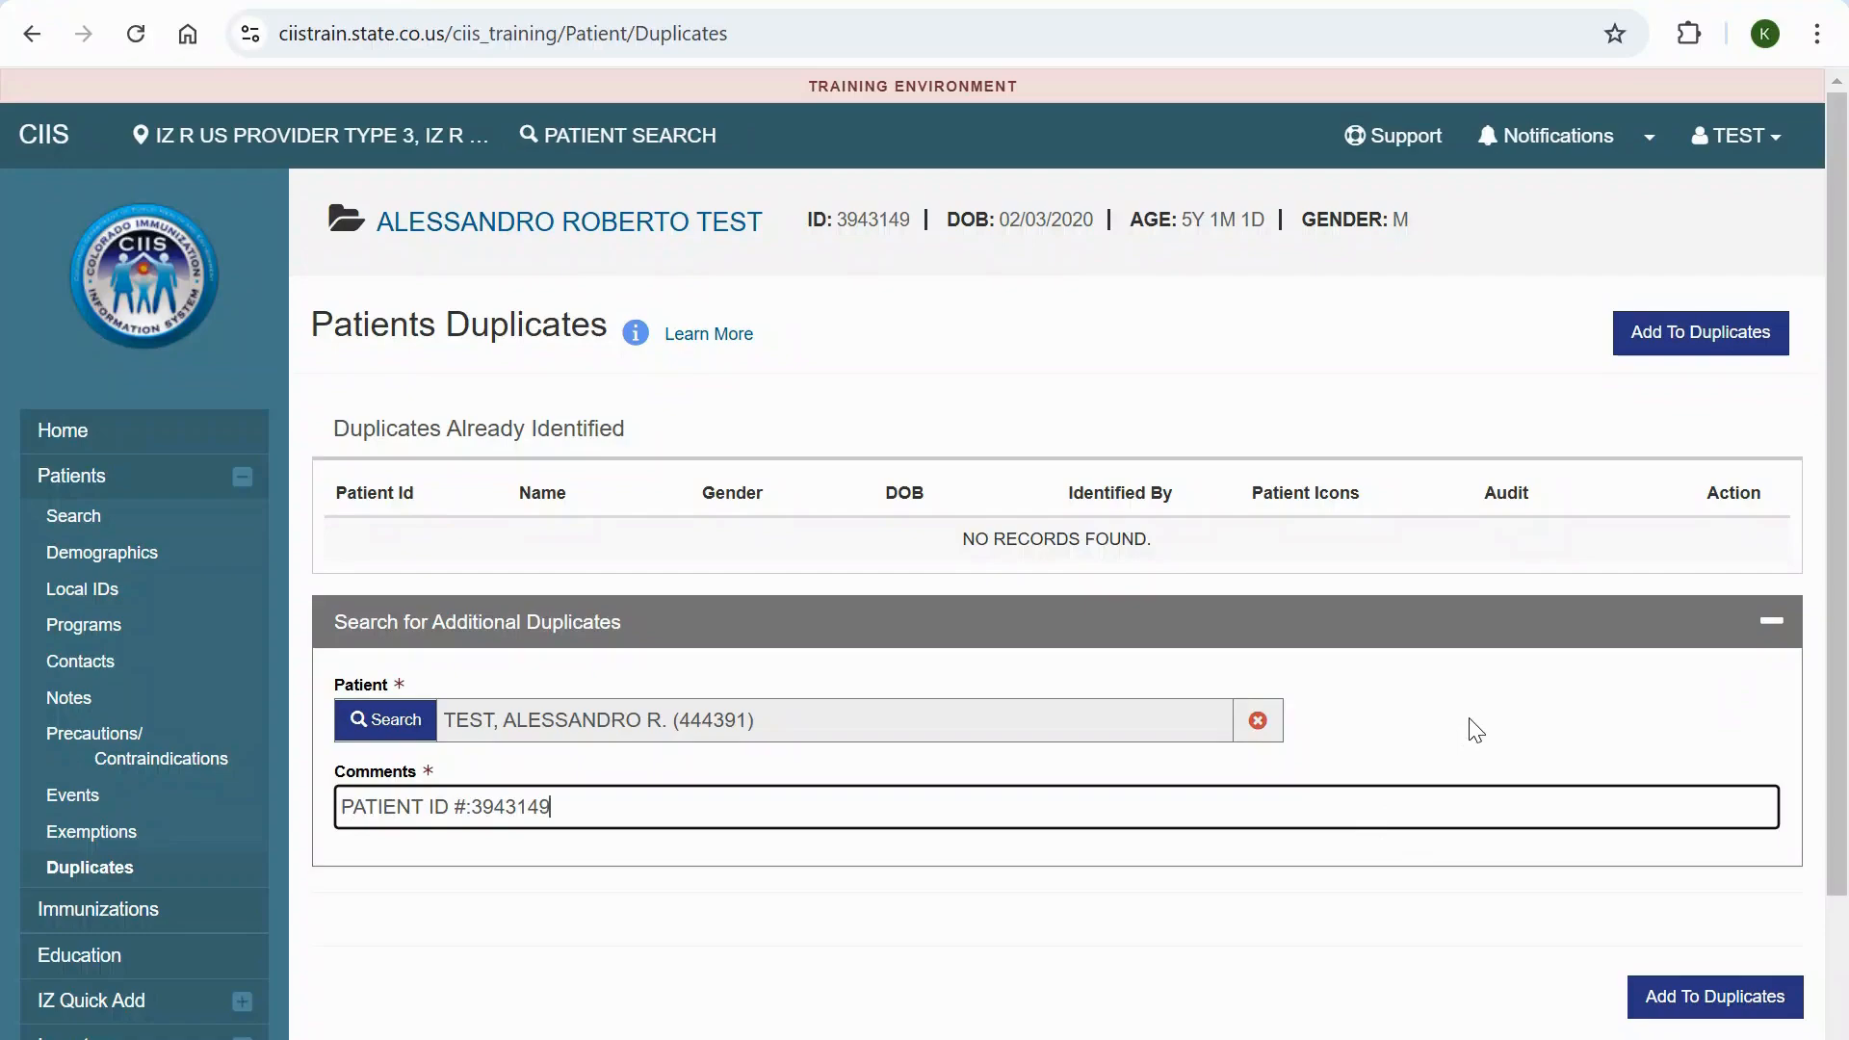
type("IS THE ")
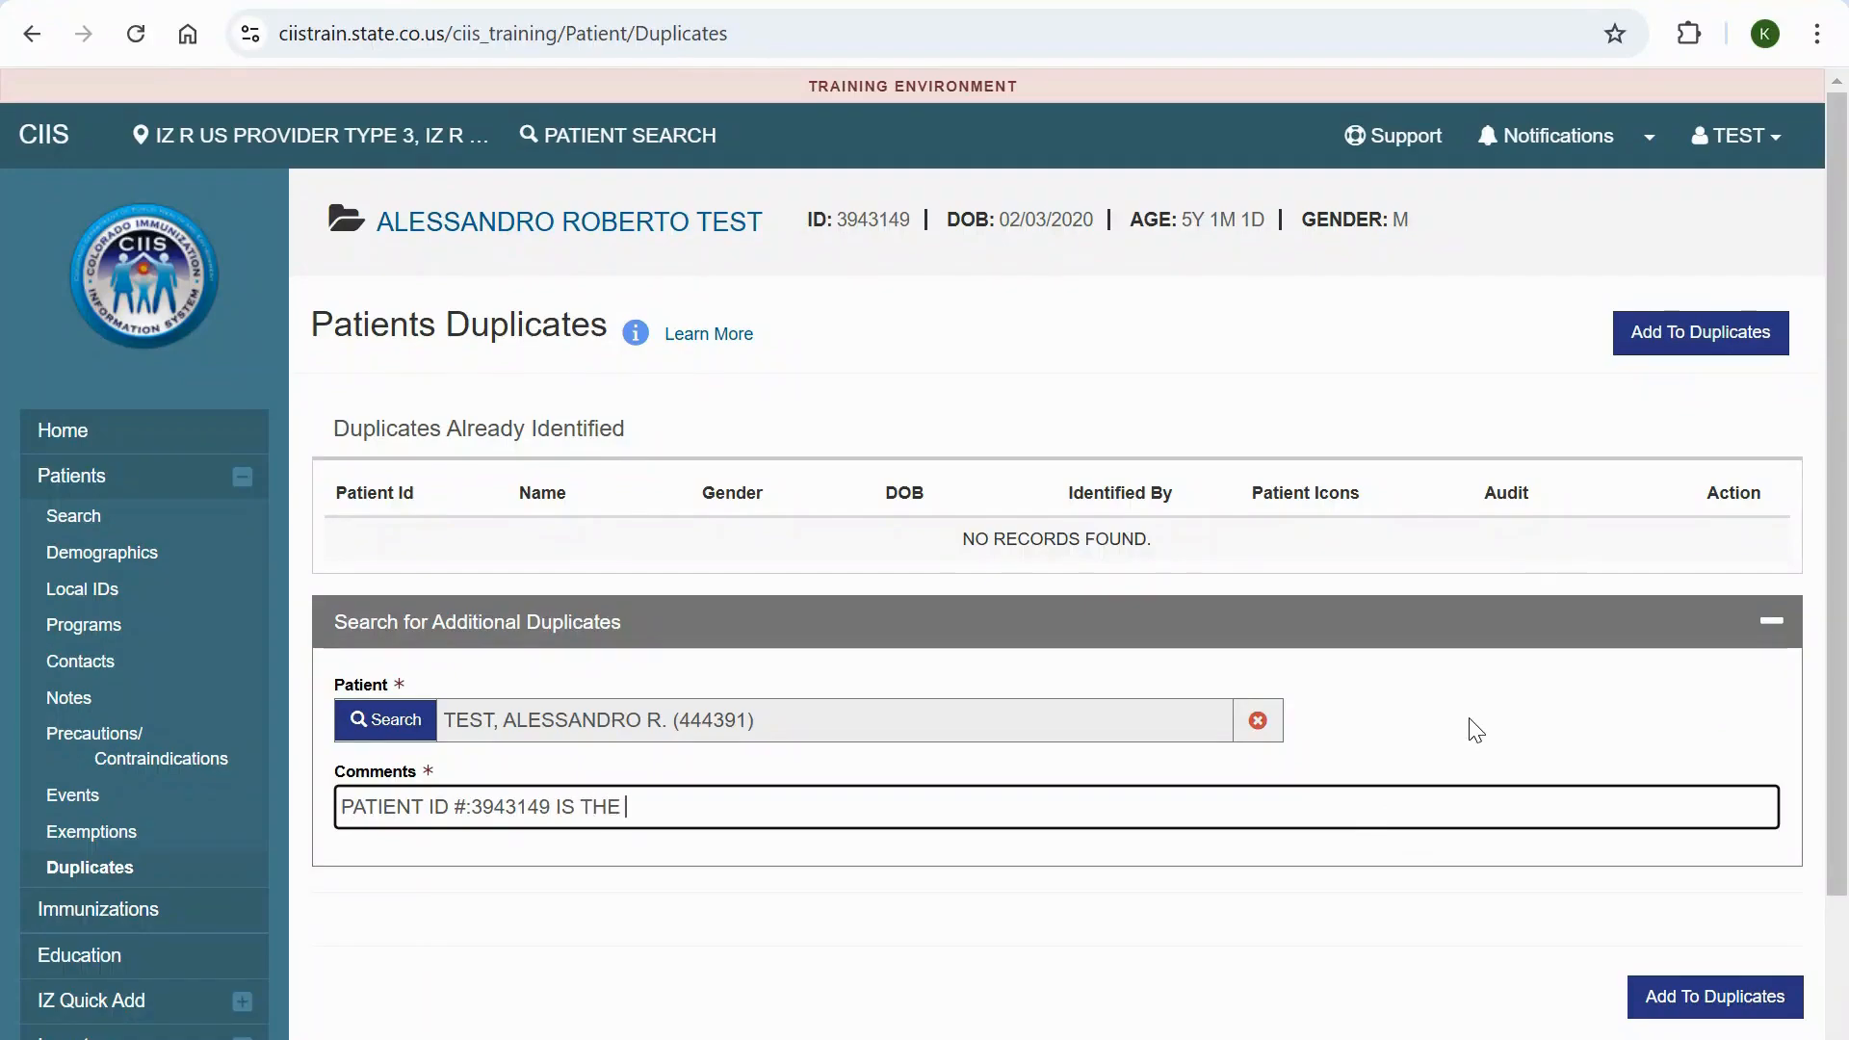
type("CORRECT ")
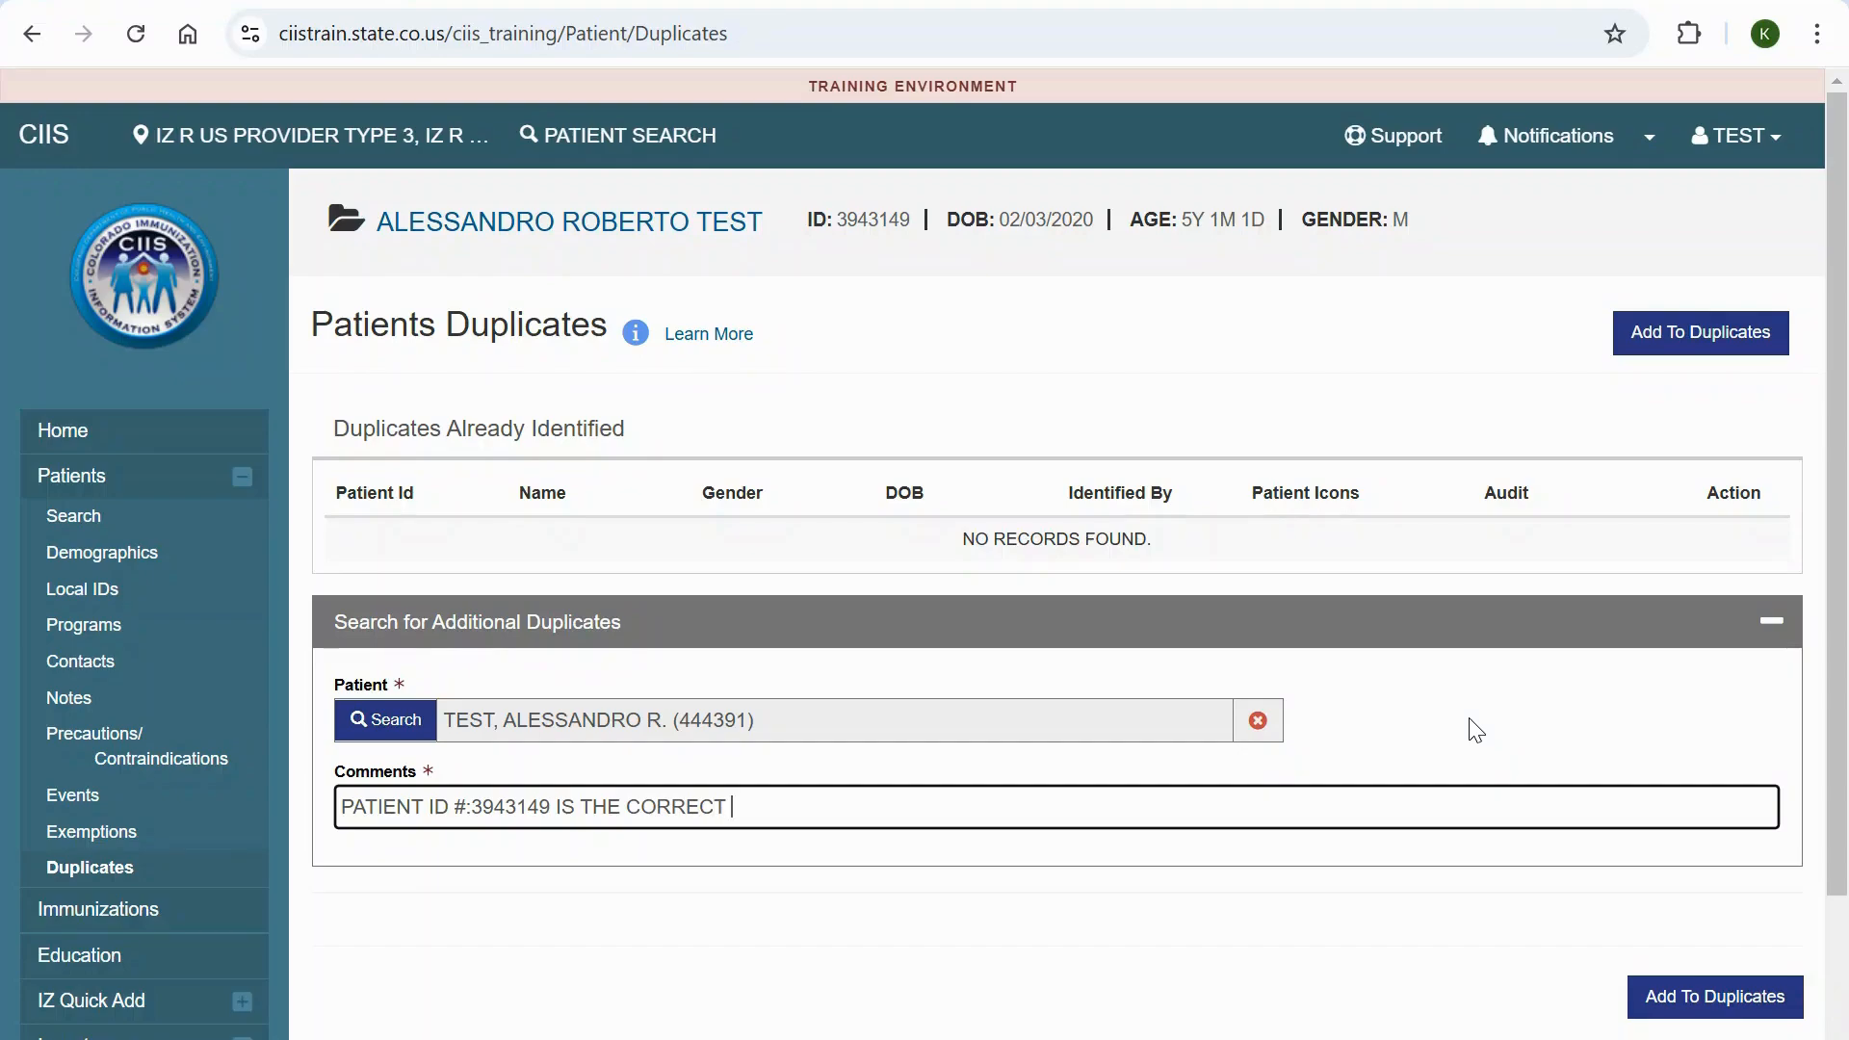
type("RECORD T")
type("O KEEP.")
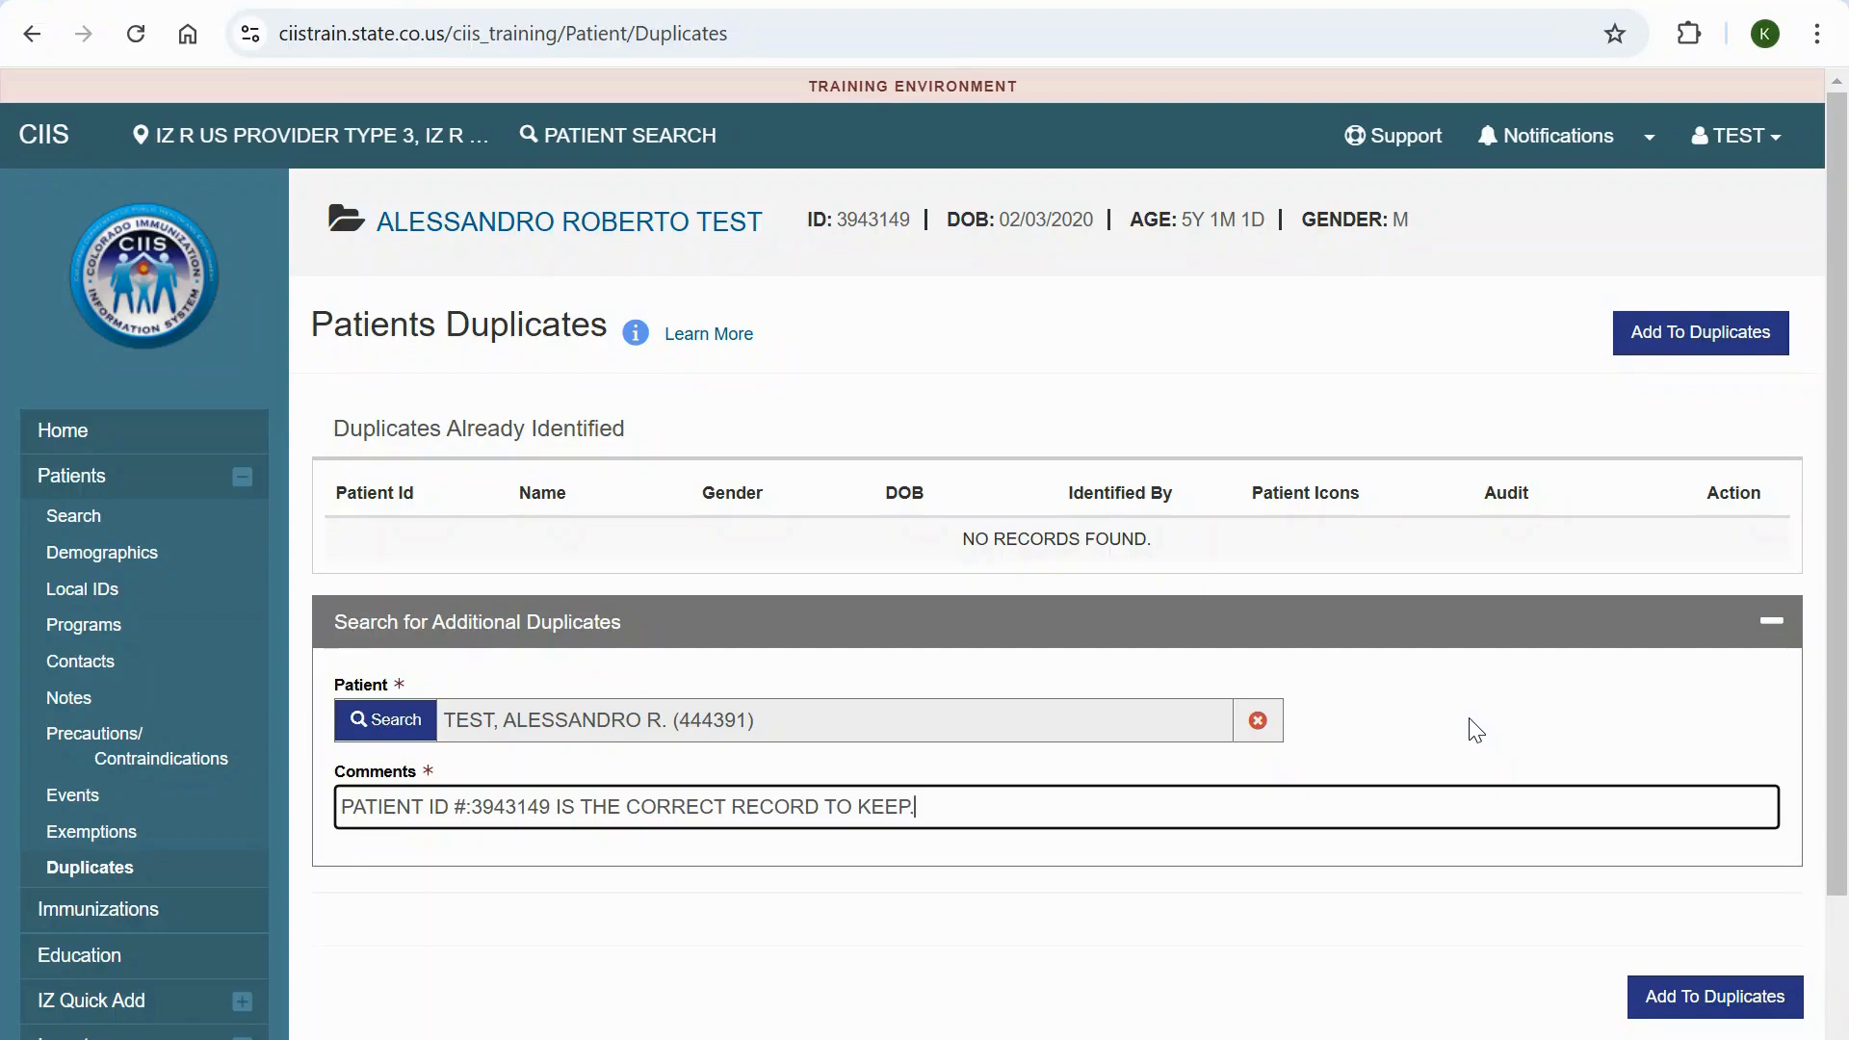
left_click(1673, 733)
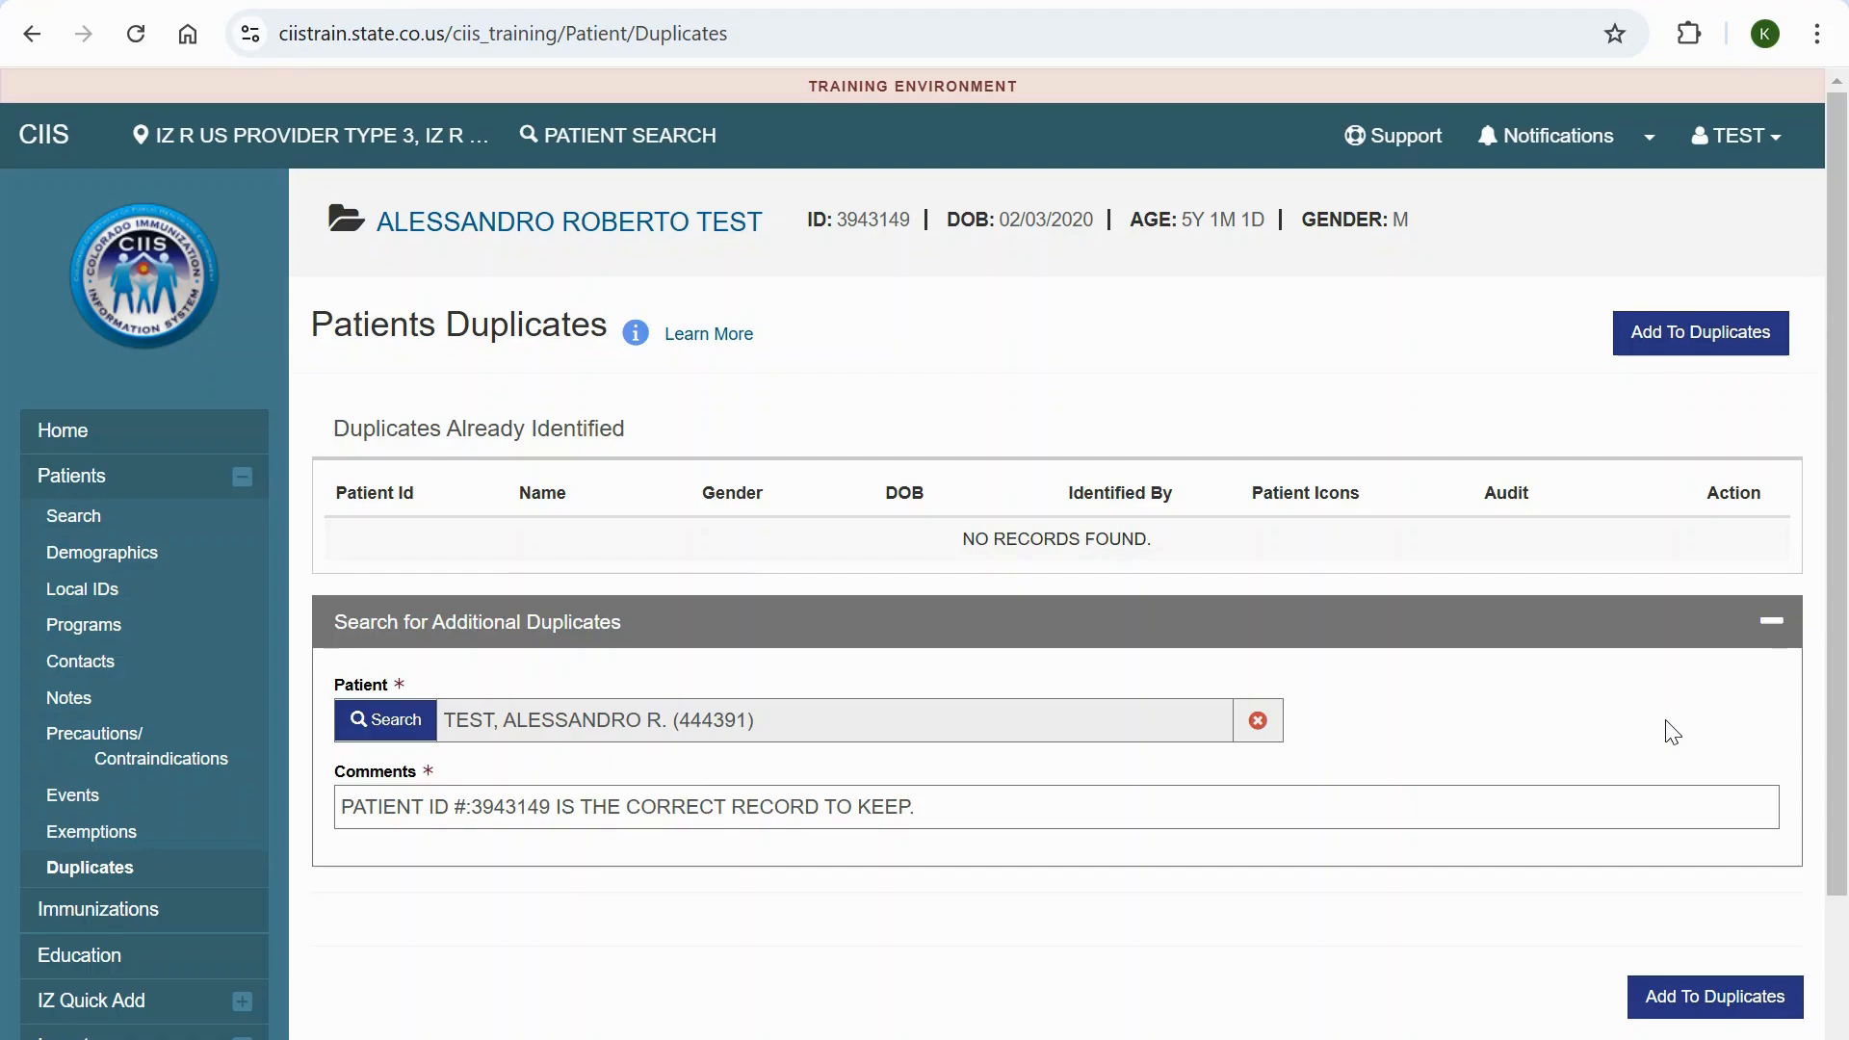
- Add the selected record to the patient's duplicates and review the side-by-side patient comparison
left_click(1715, 1011)
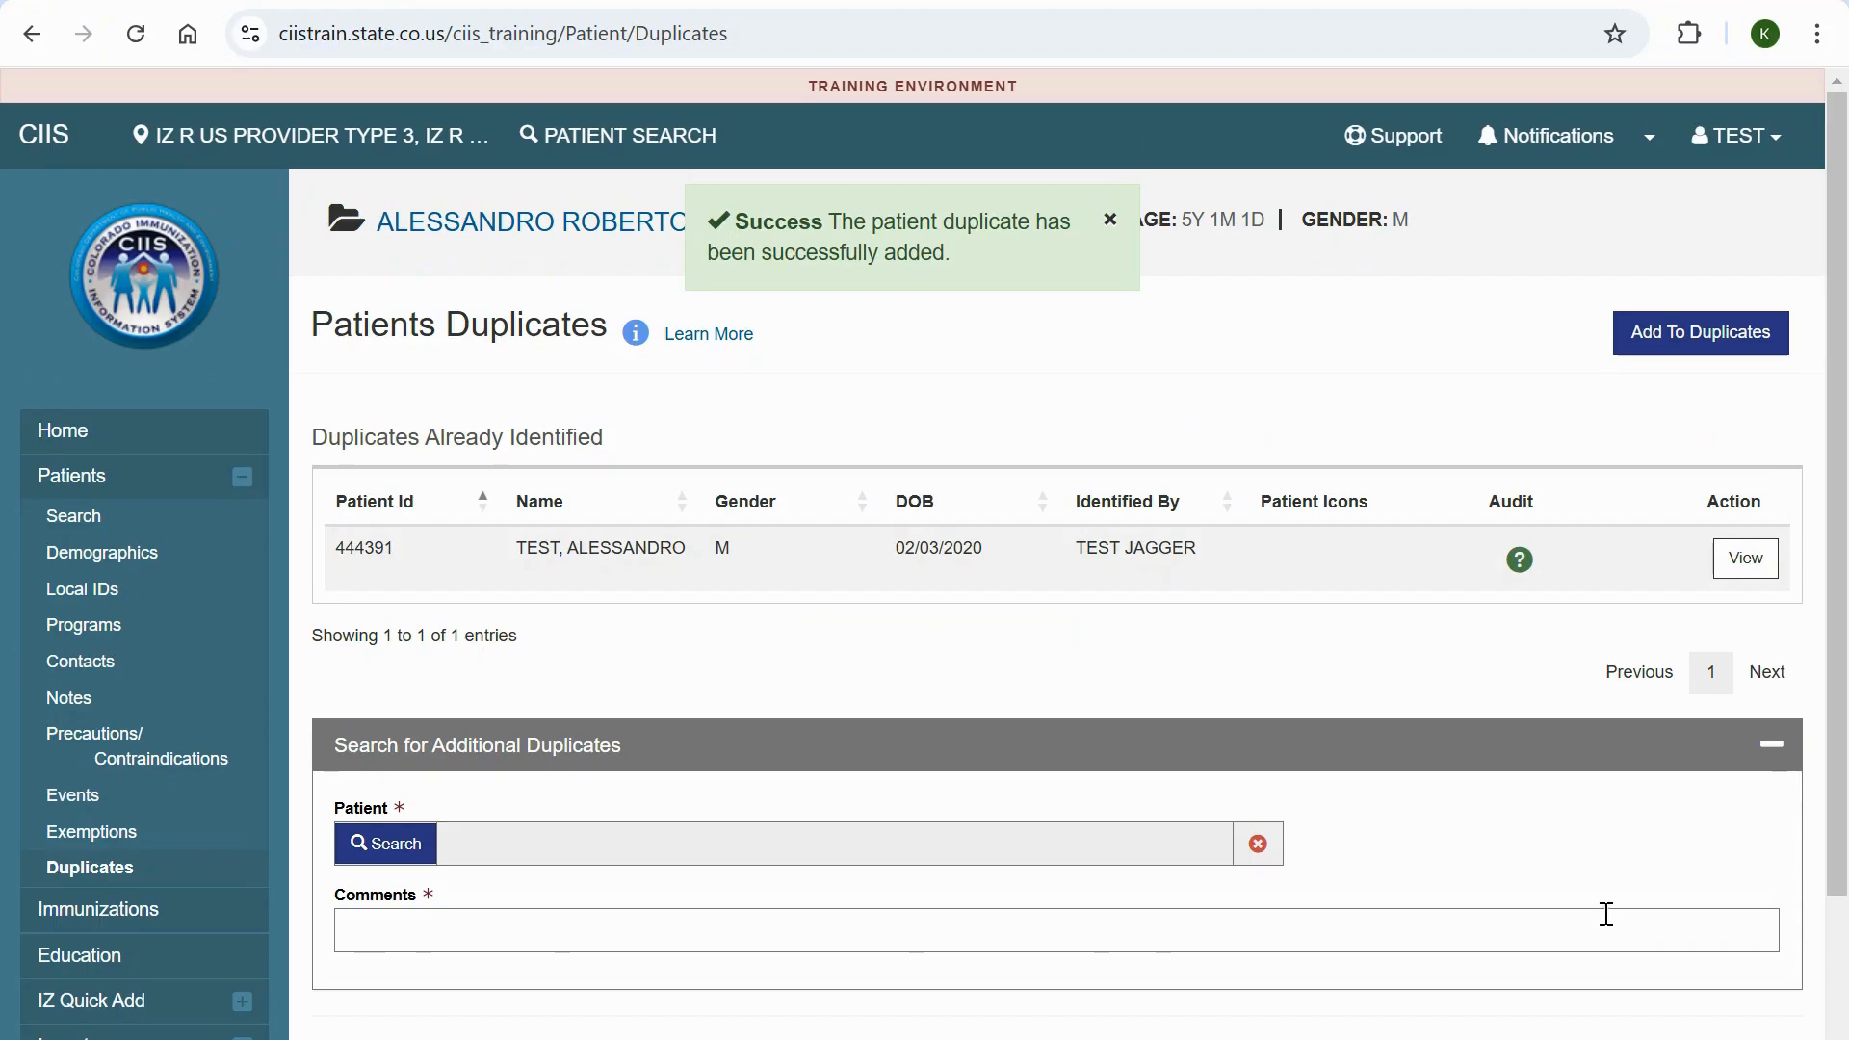
left_click(1746, 568)
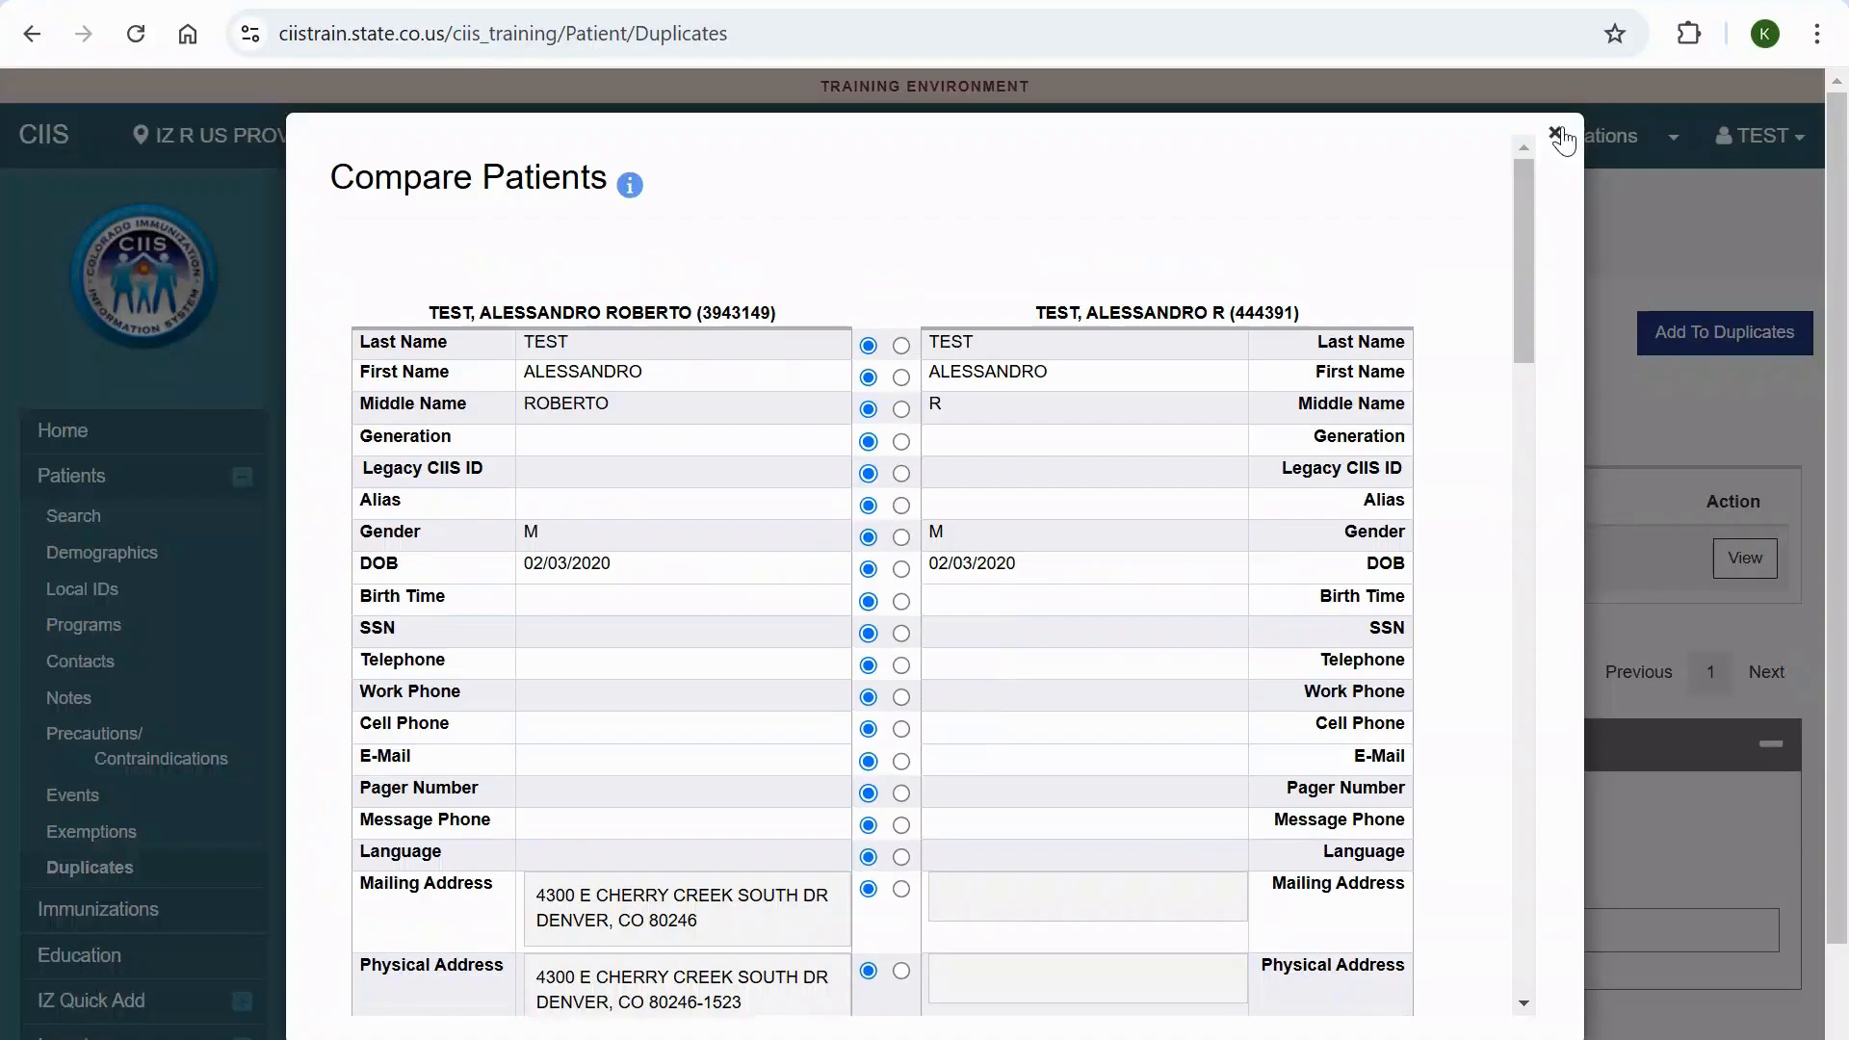
left_click(1554, 133)
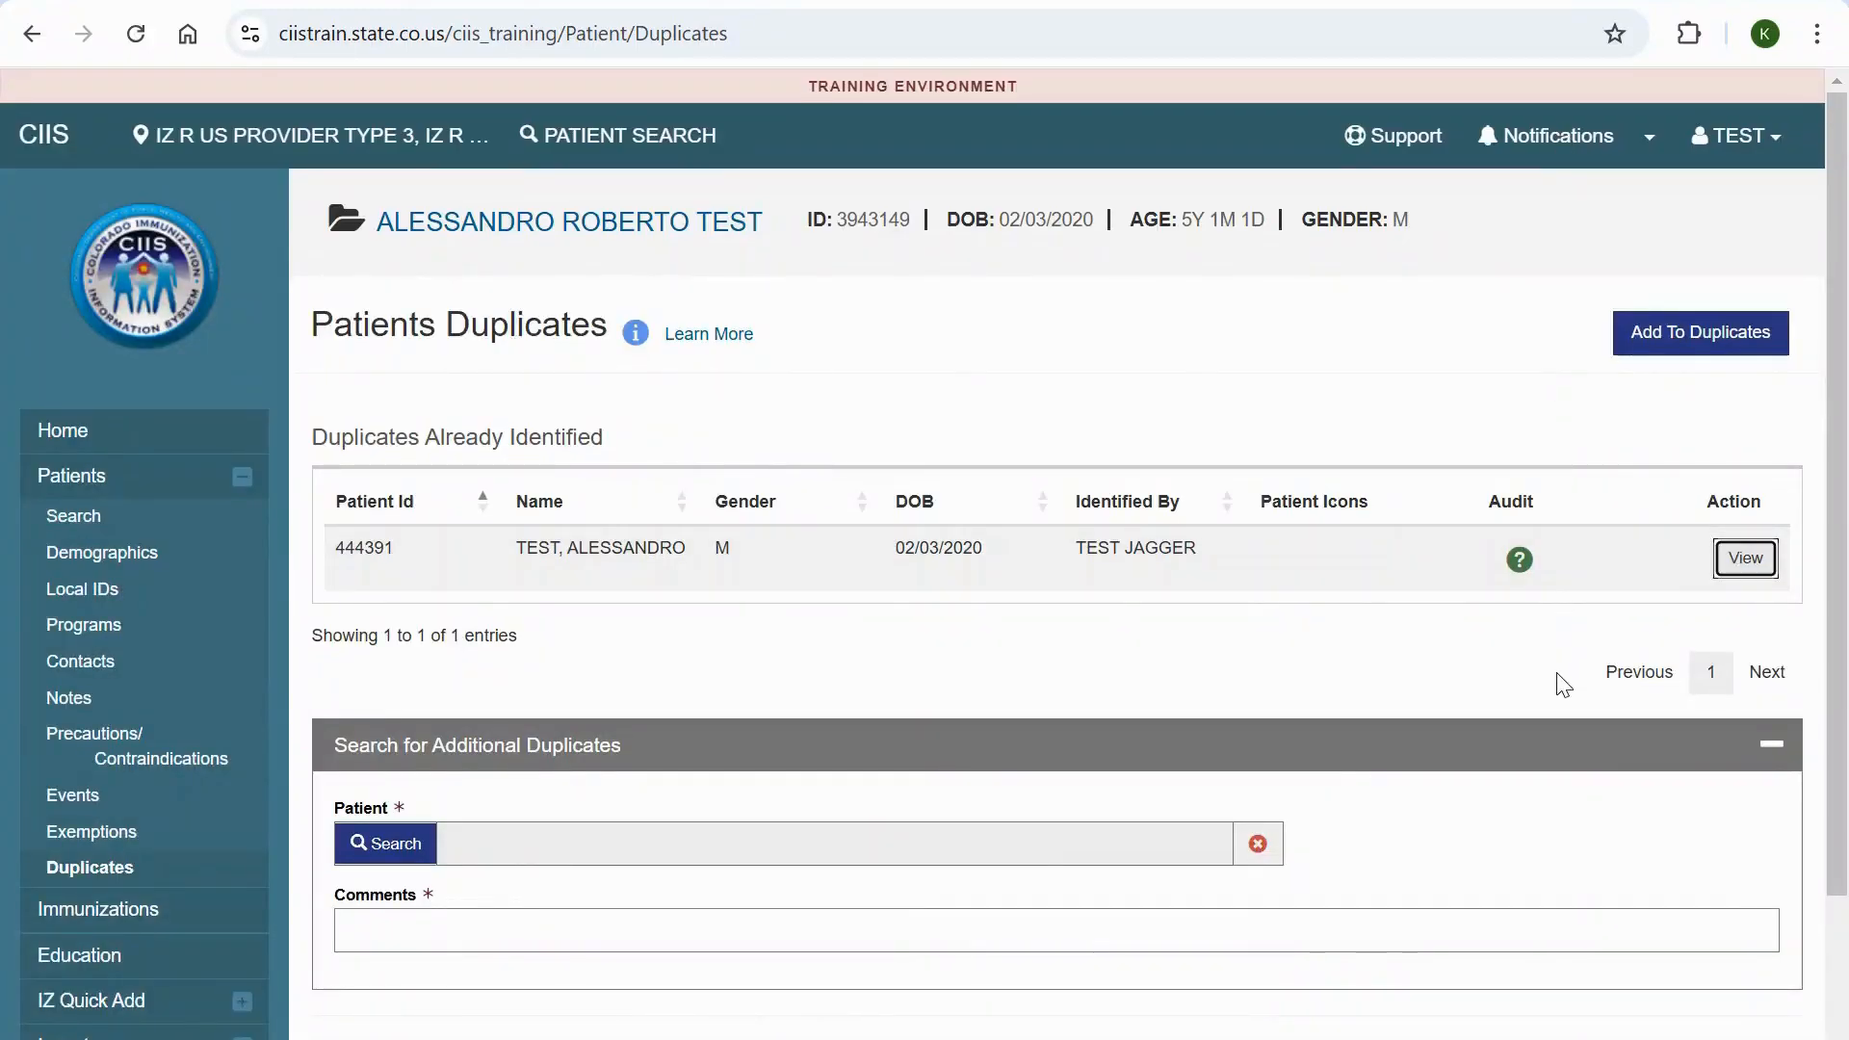